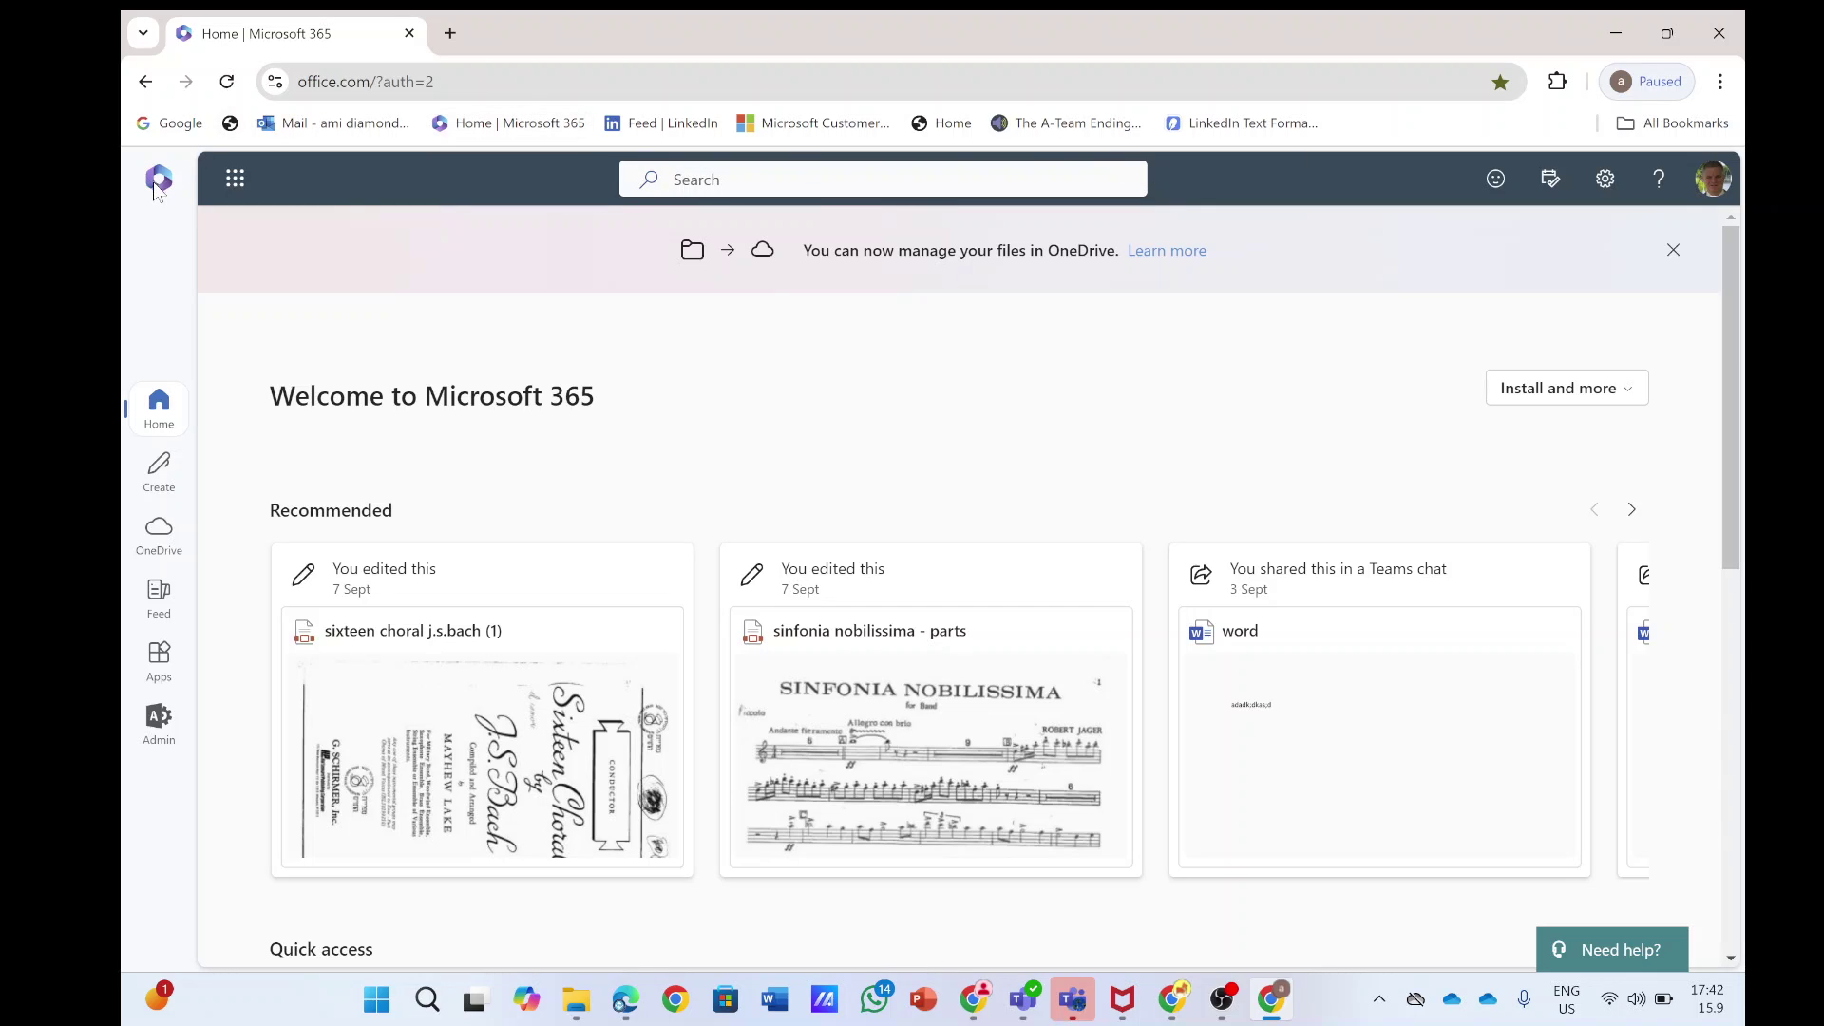
Open the full Microsoft 365 apps list to find the Copilot tile
click(237, 183)
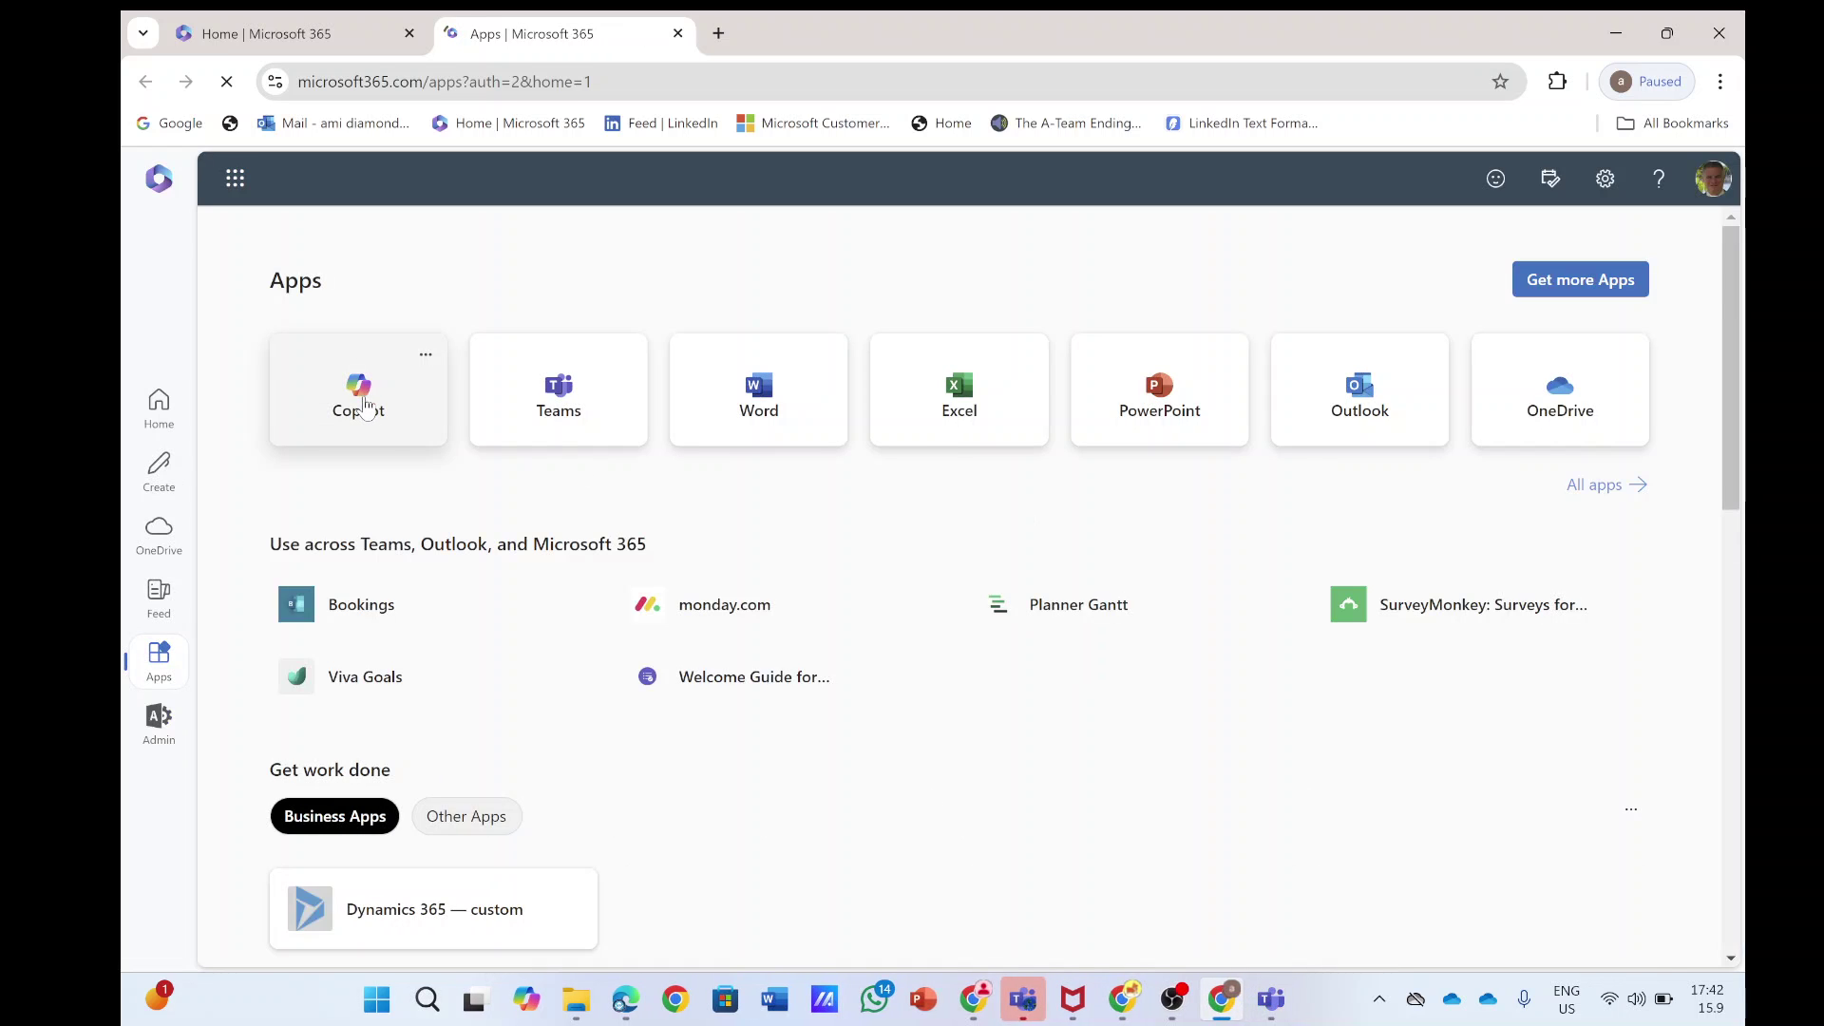
Pin the Copilot app for quick access and open the Copilot chat home page
click(429, 359)
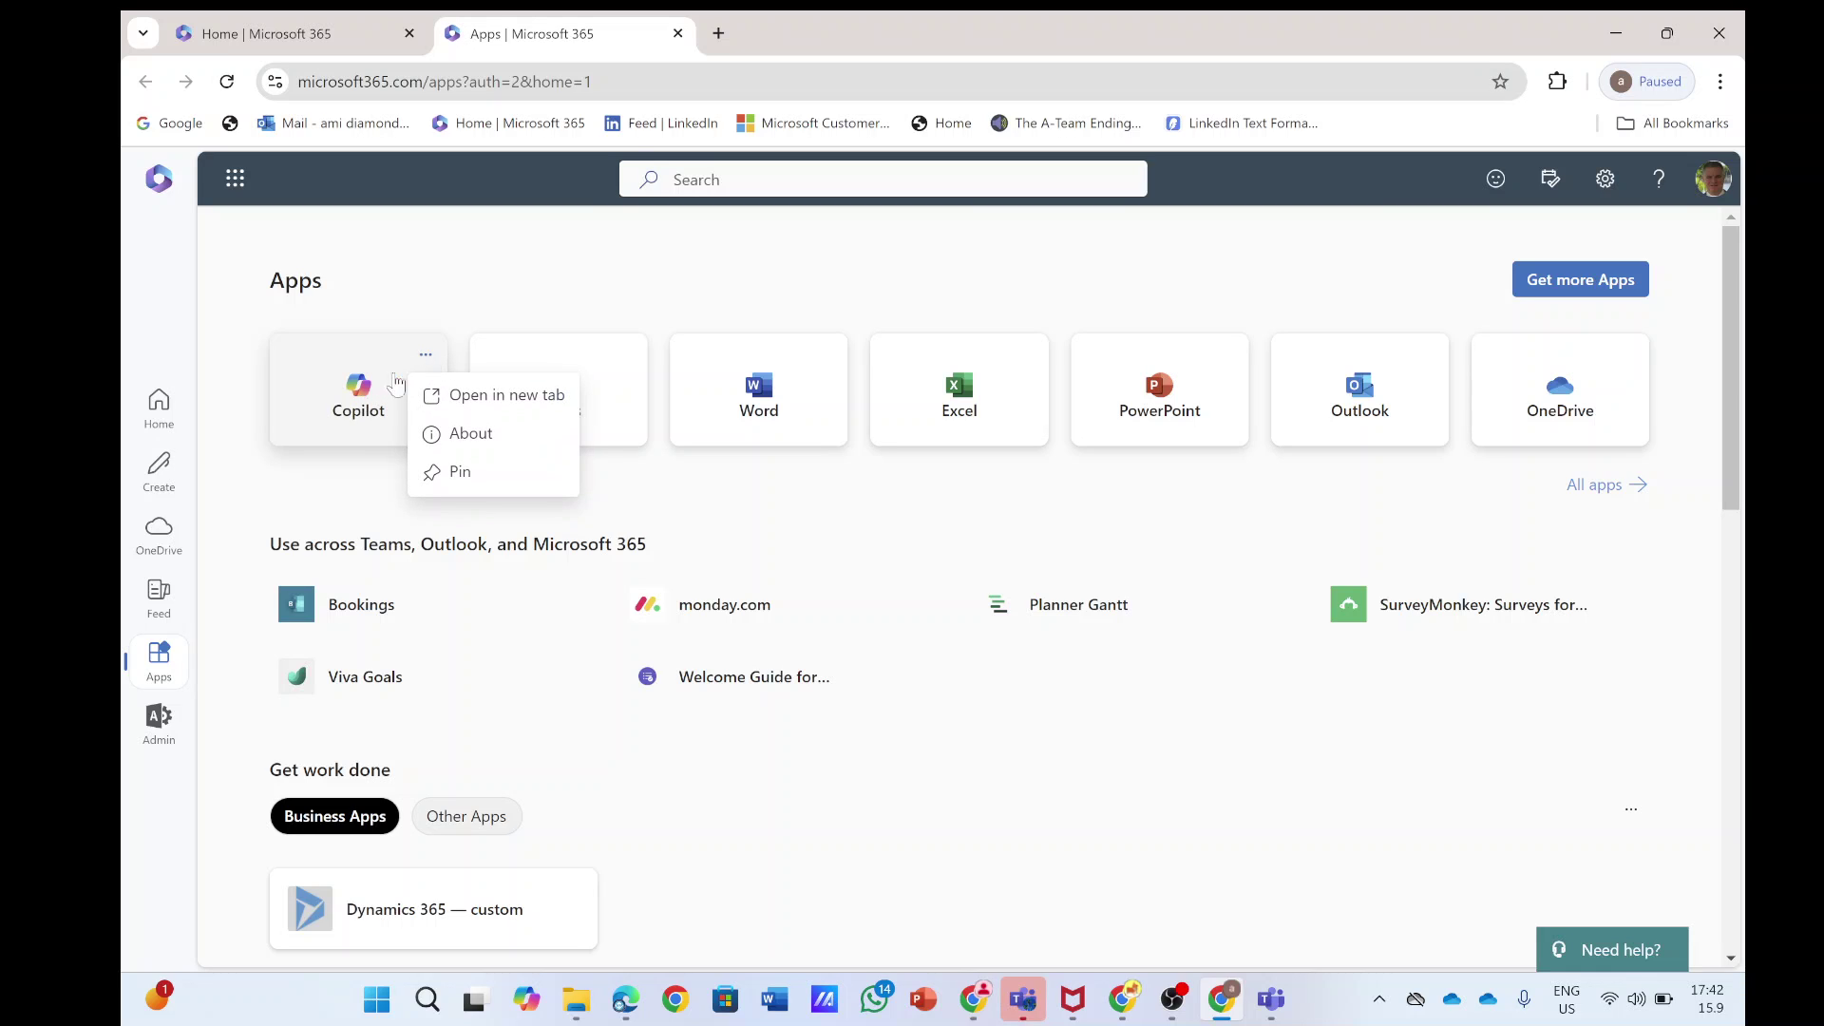
click(833, 507)
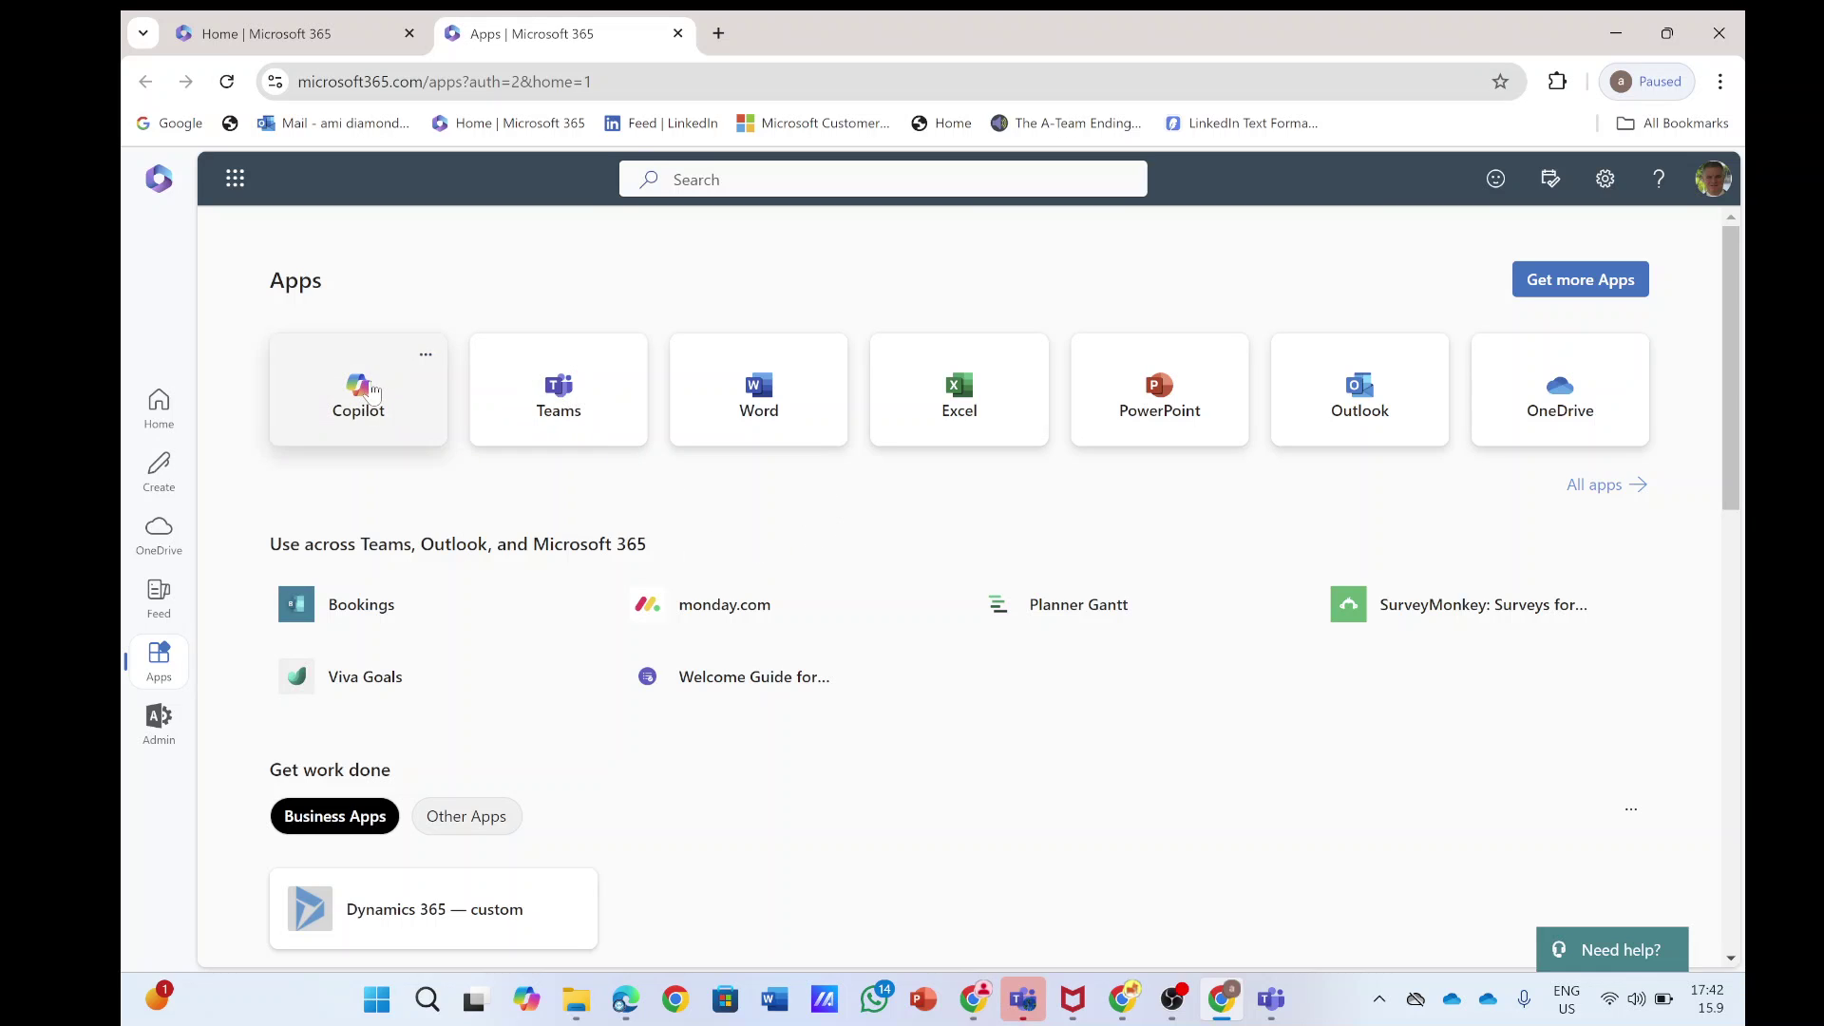
click(369, 384)
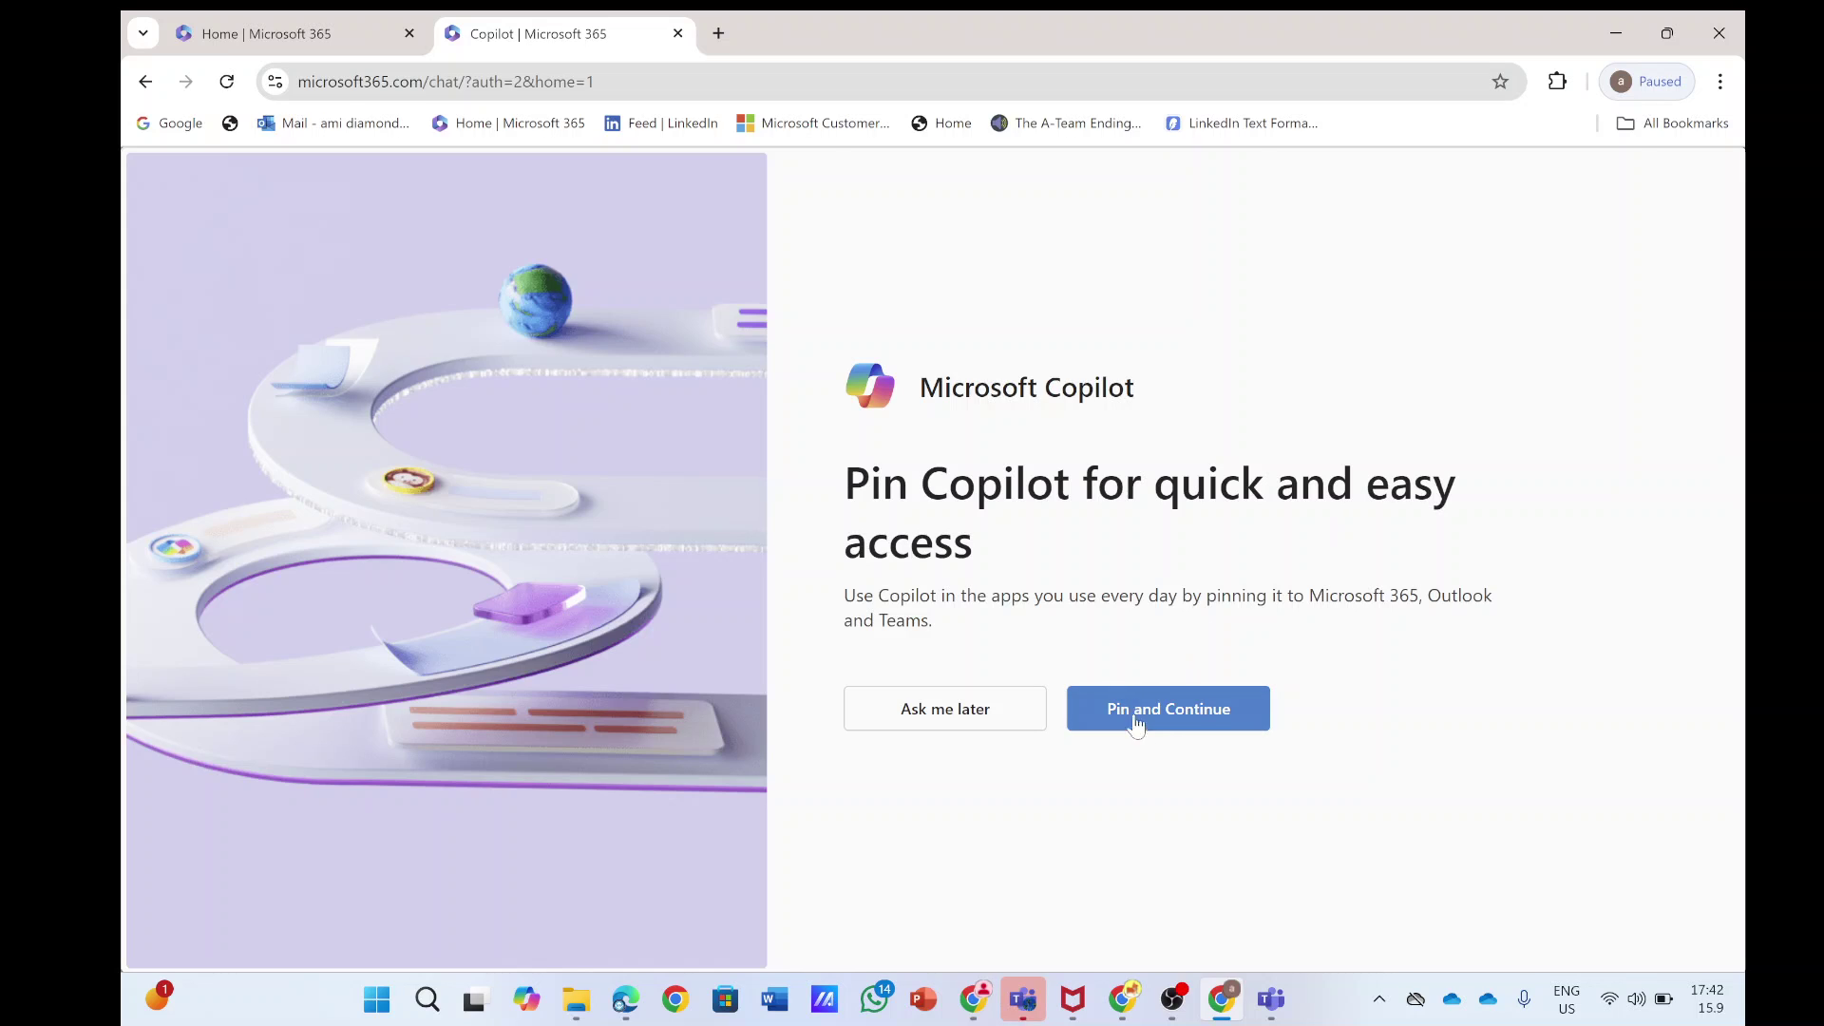
click(1190, 727)
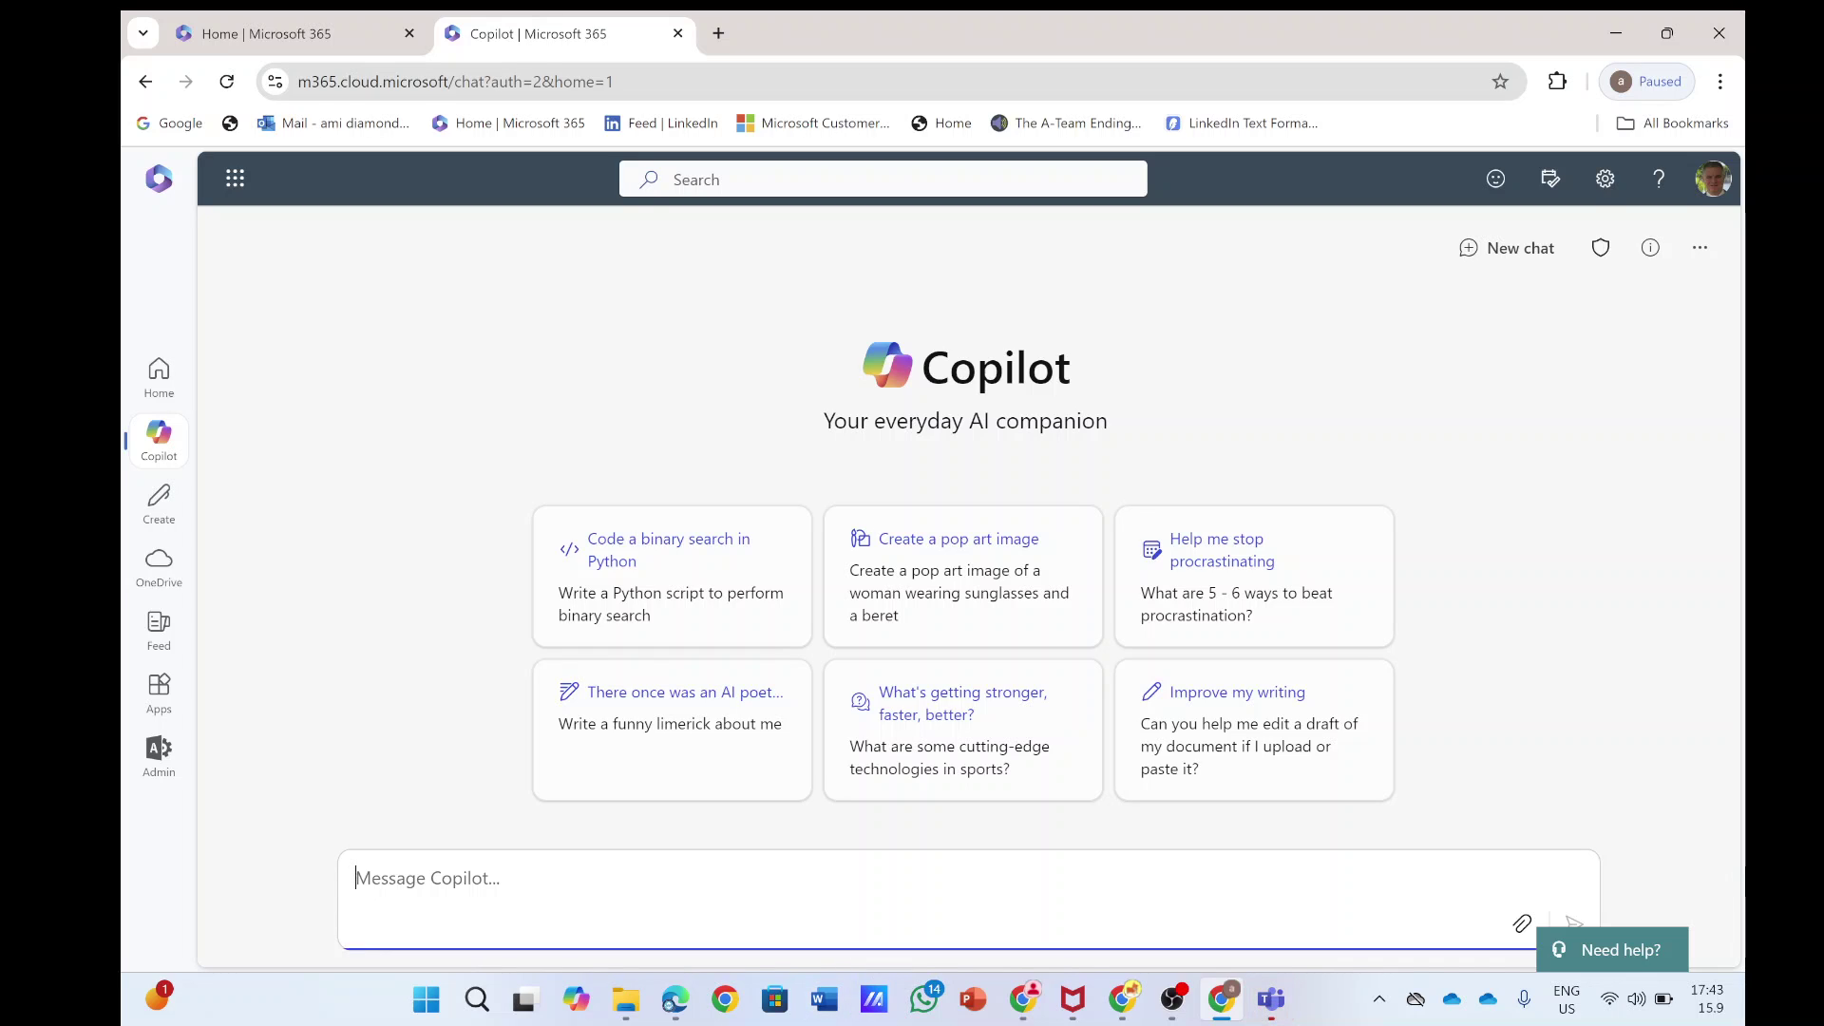
text(summ)
Fix the 'sum this file' message and attach the MVP 2024 CV from Downloads
key(BackSpace)
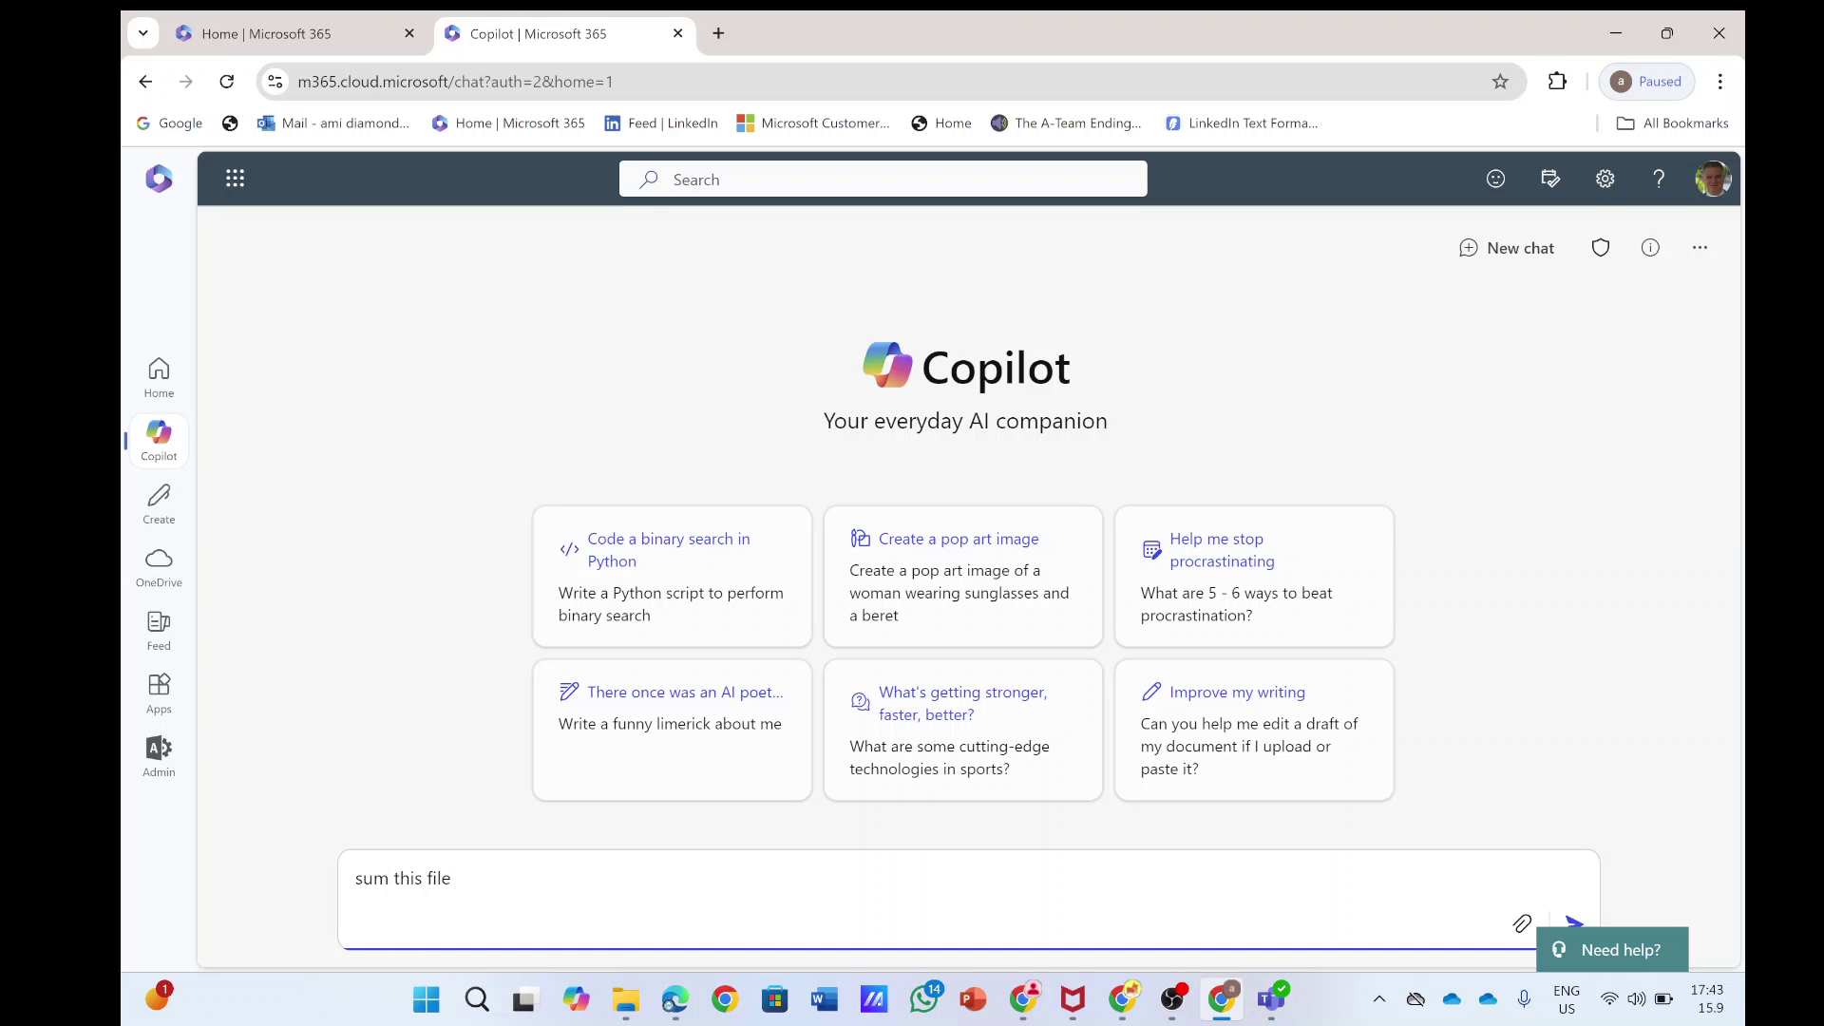
click(1524, 925)
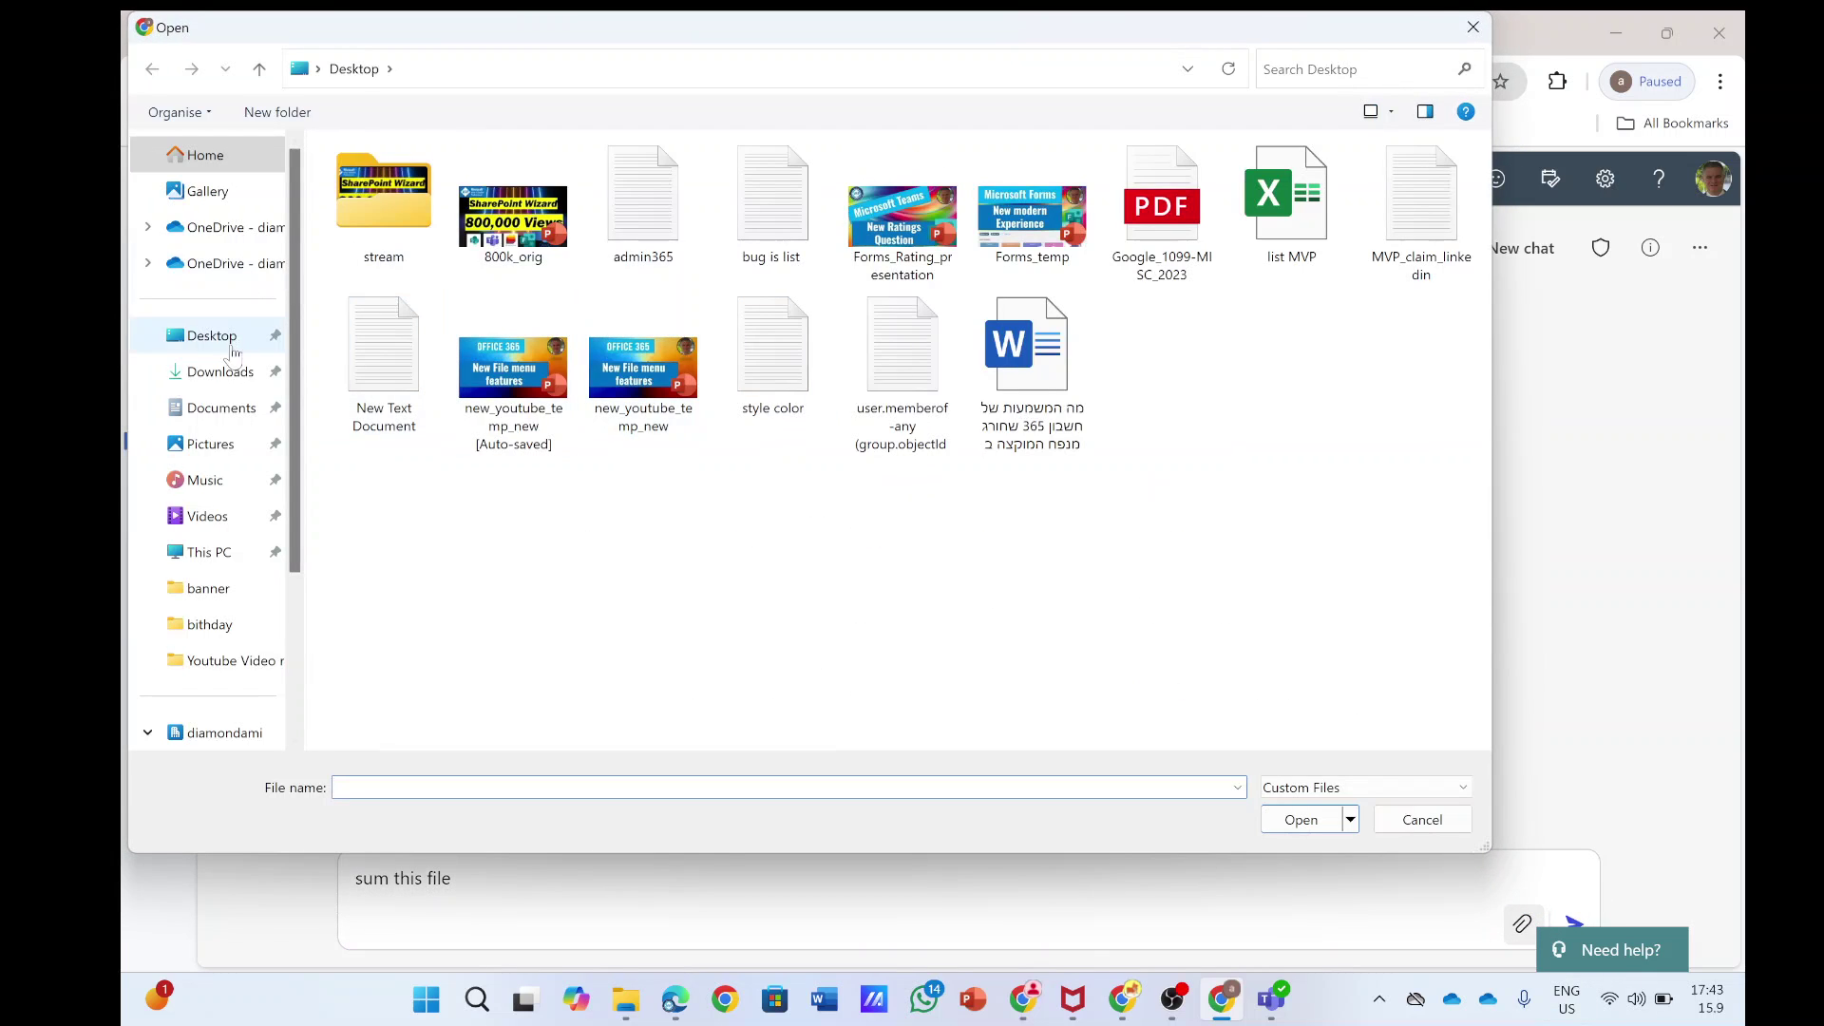
click(221, 408)
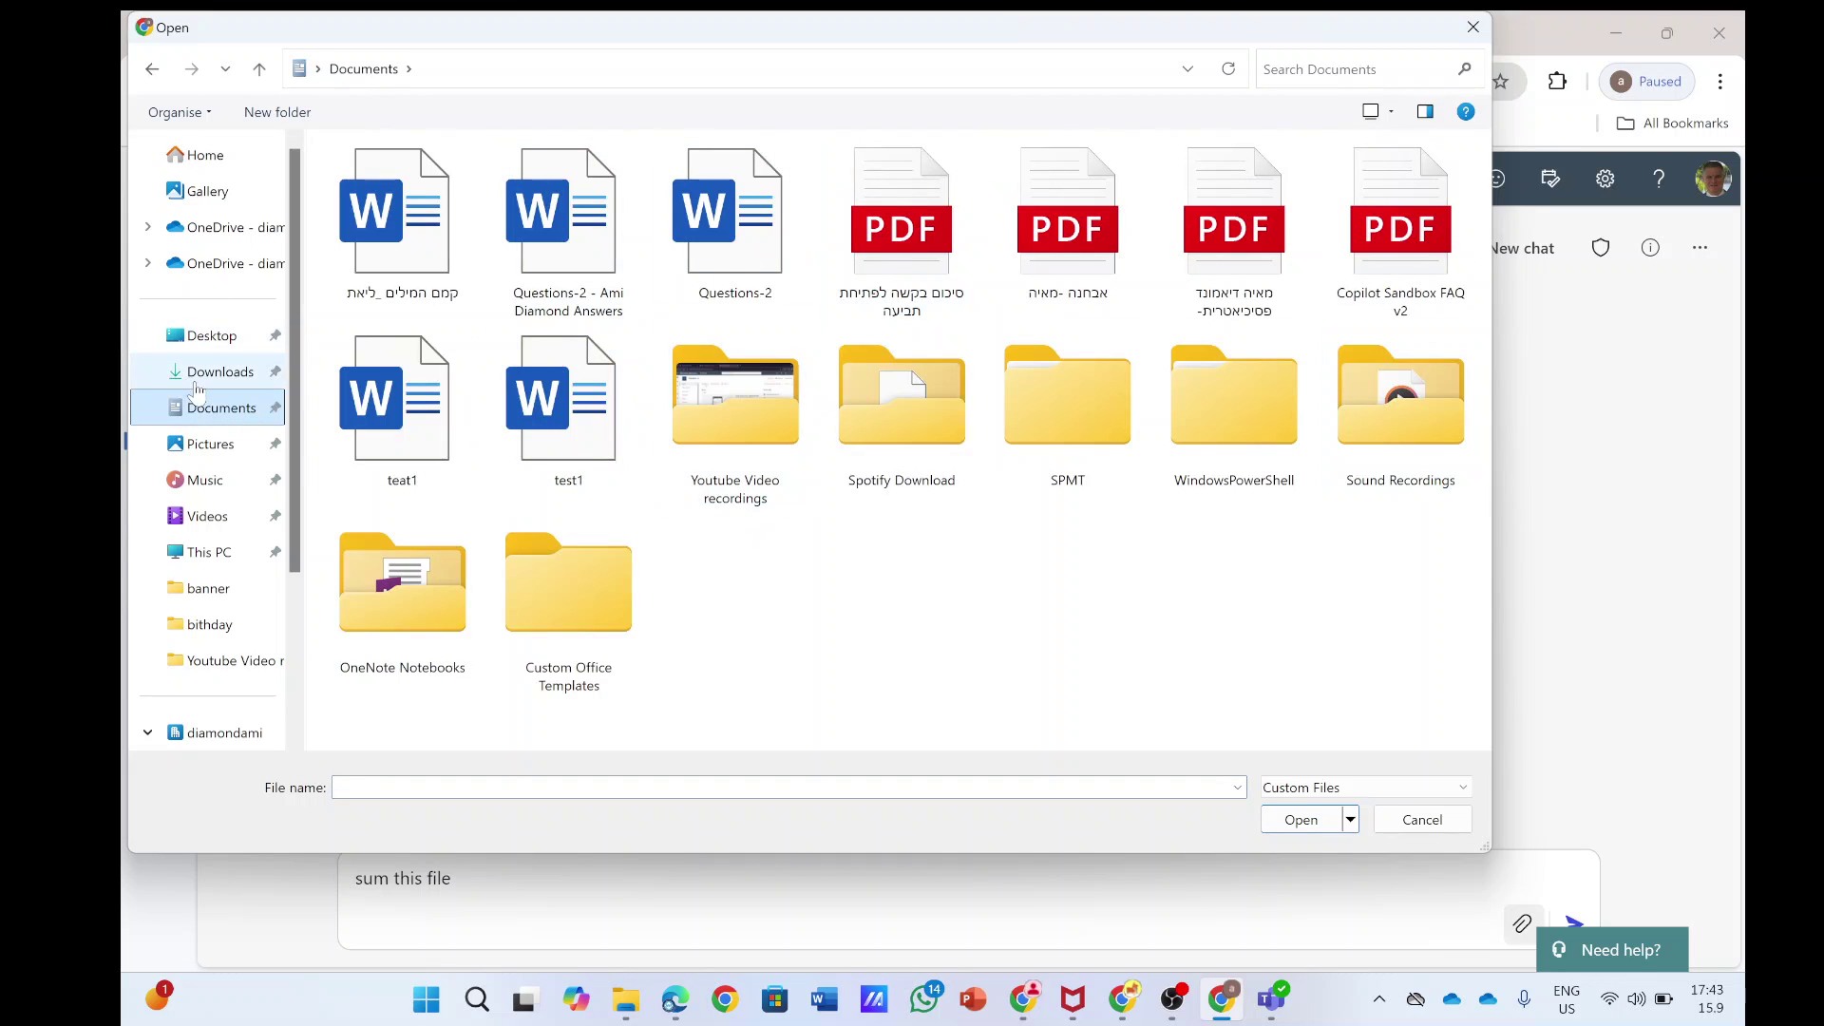
click(221, 370)
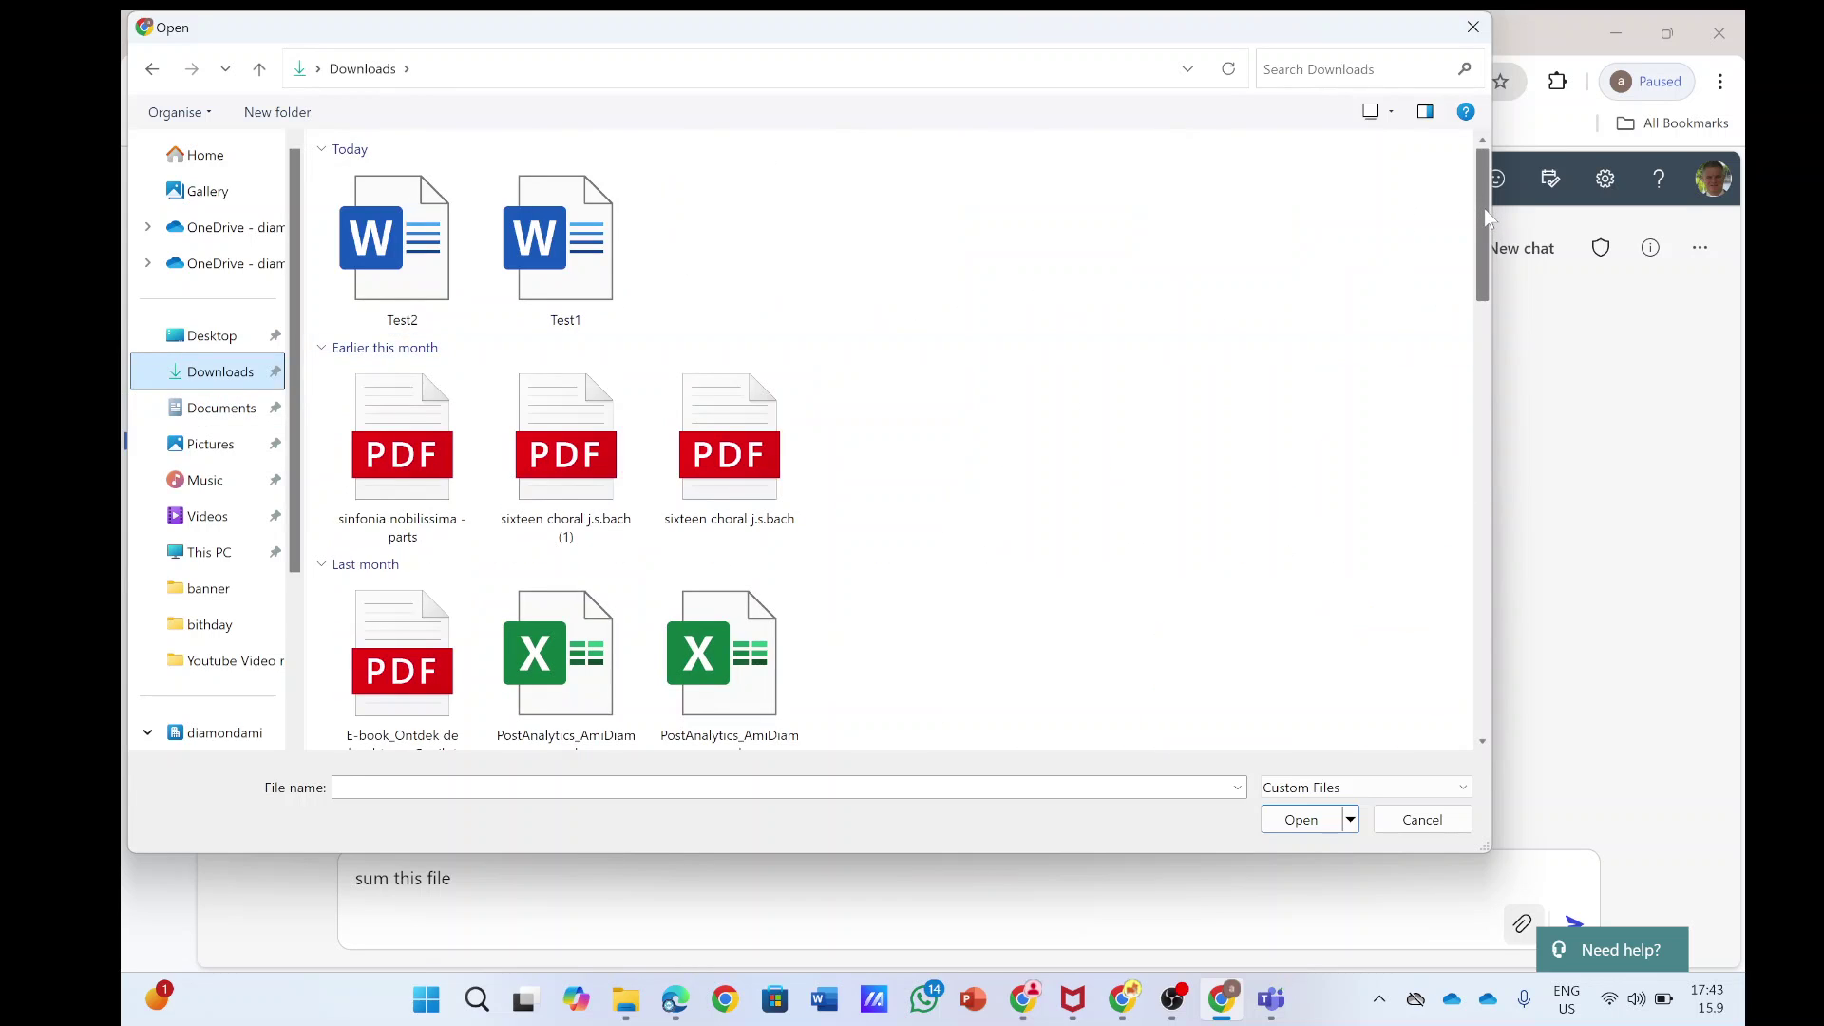
drag(1483, 208, 1487, 383)
click(893, 428)
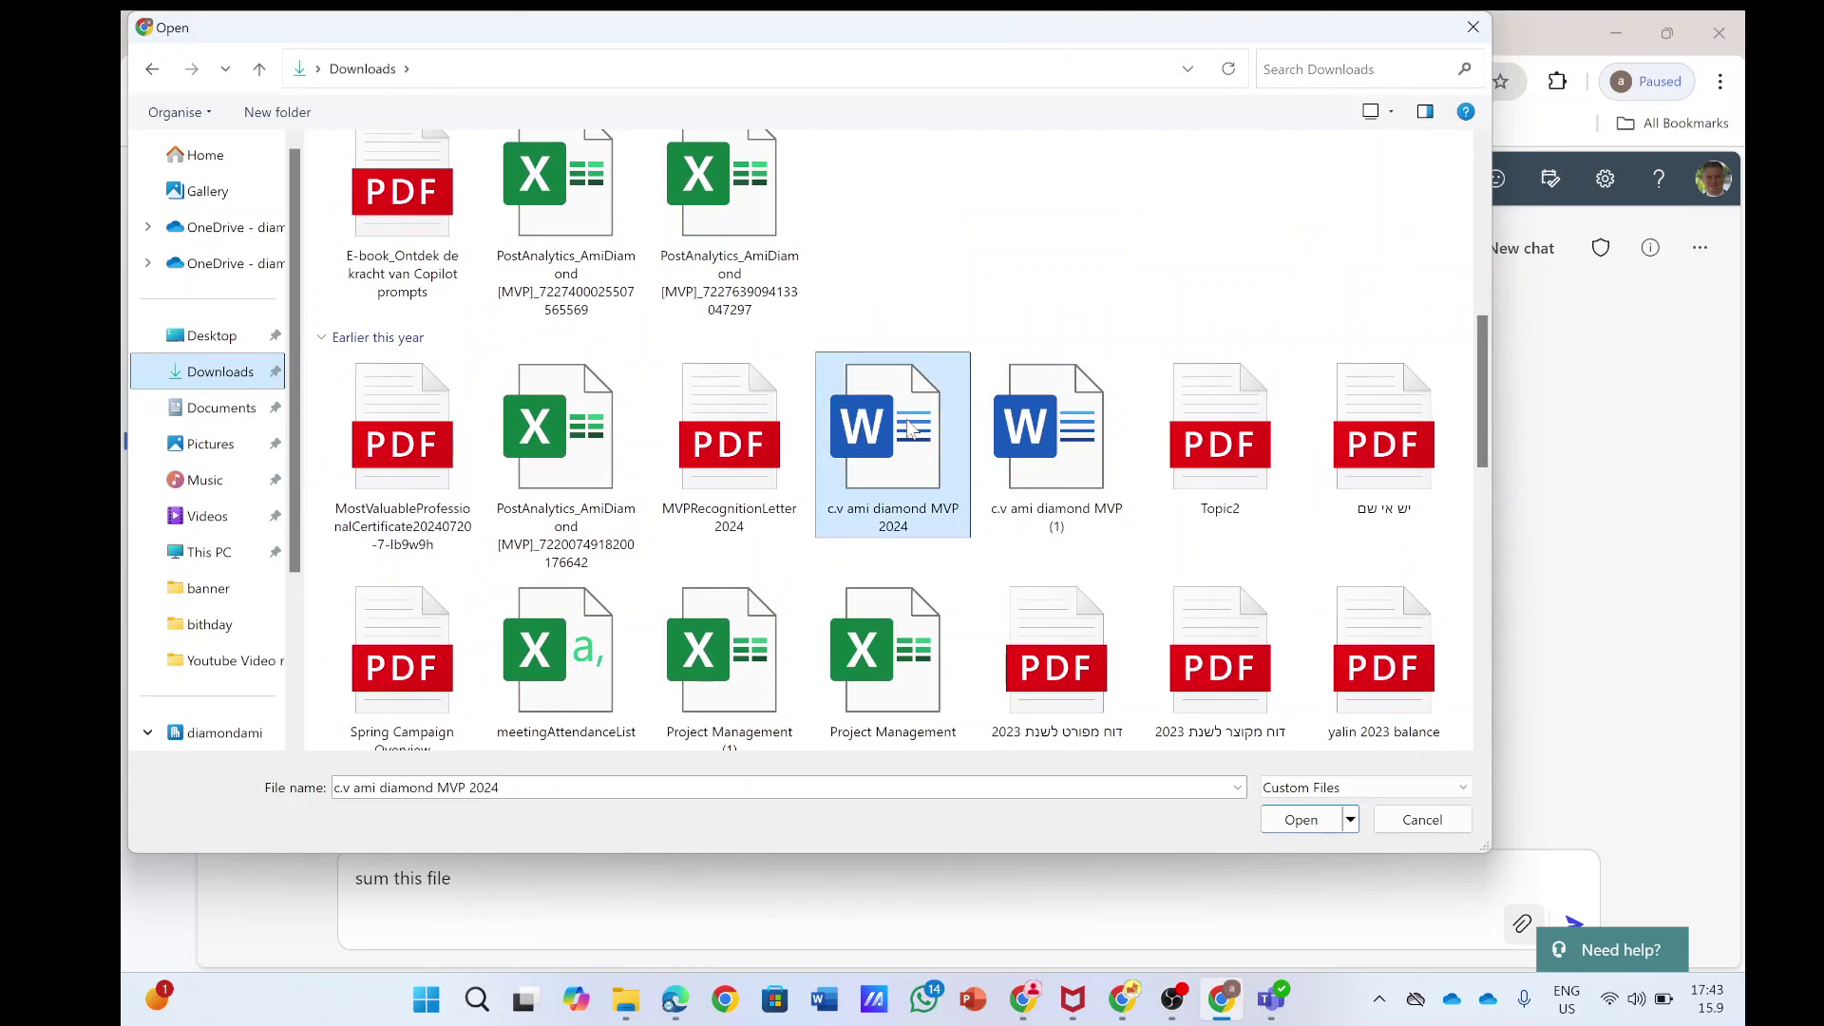
double_click(912, 428)
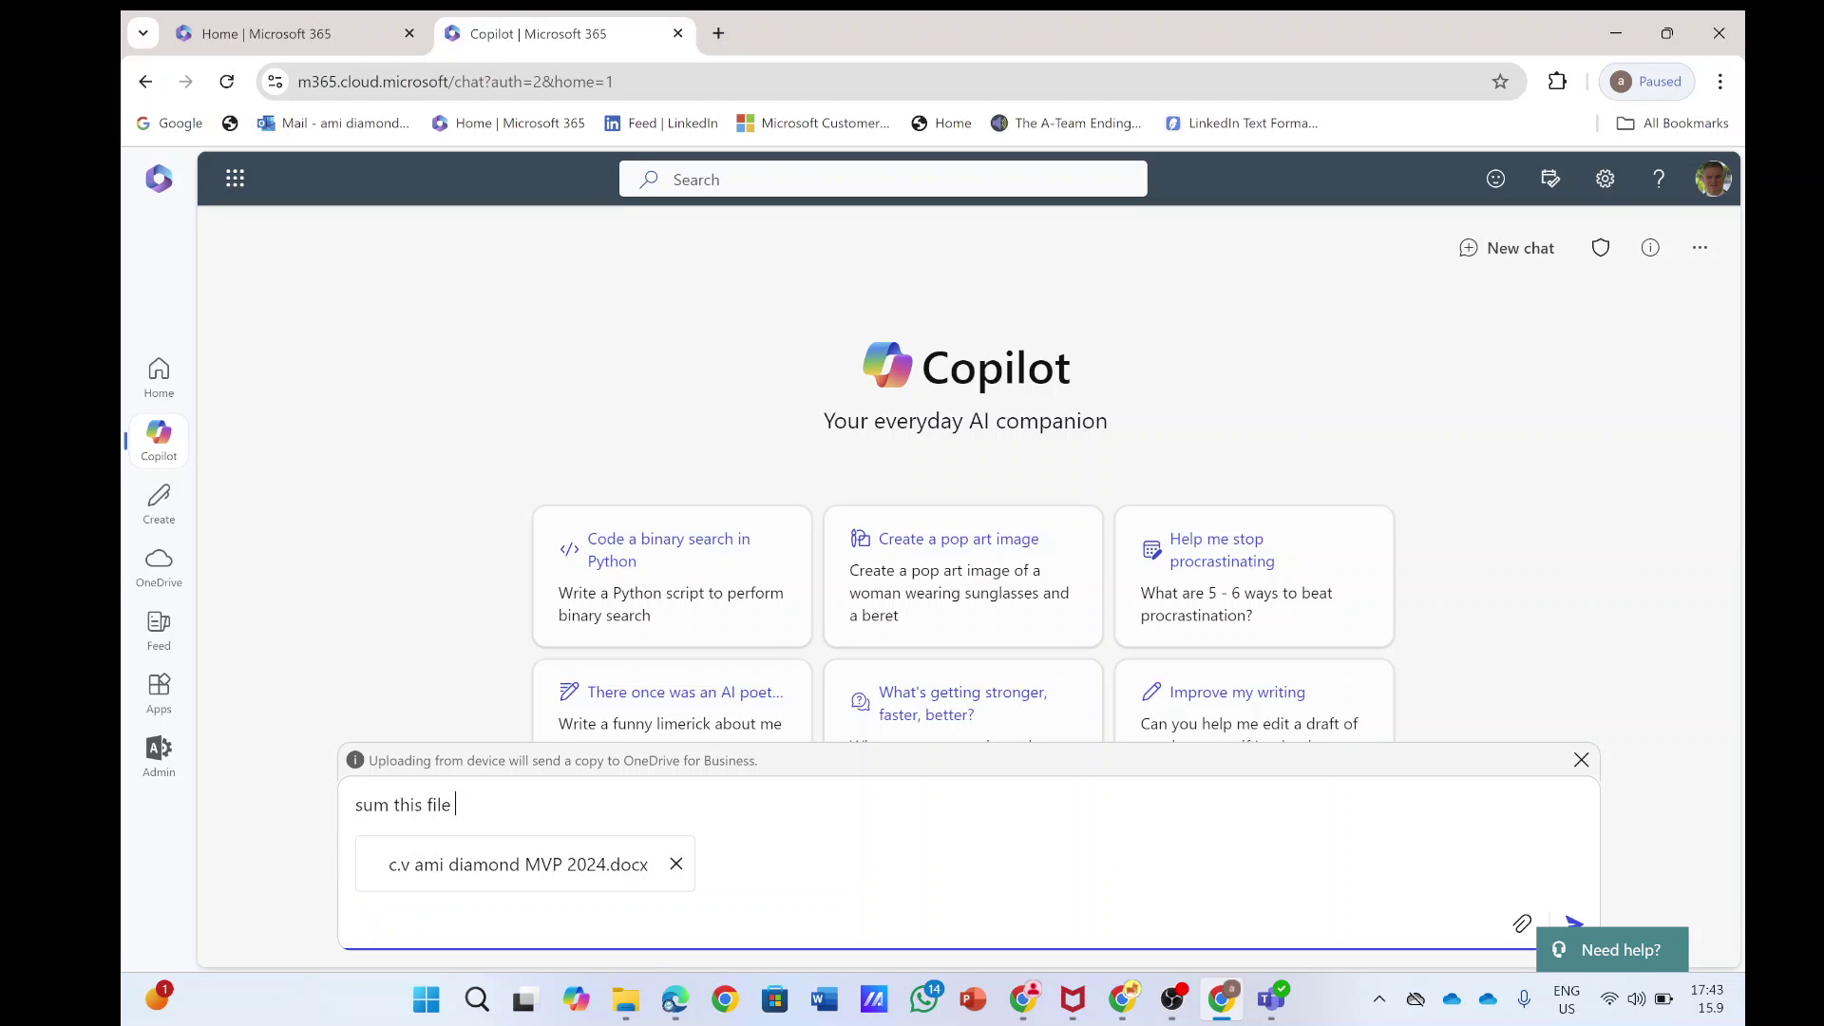
Send the 'sum this file' request with the attached CV
click(1571, 924)
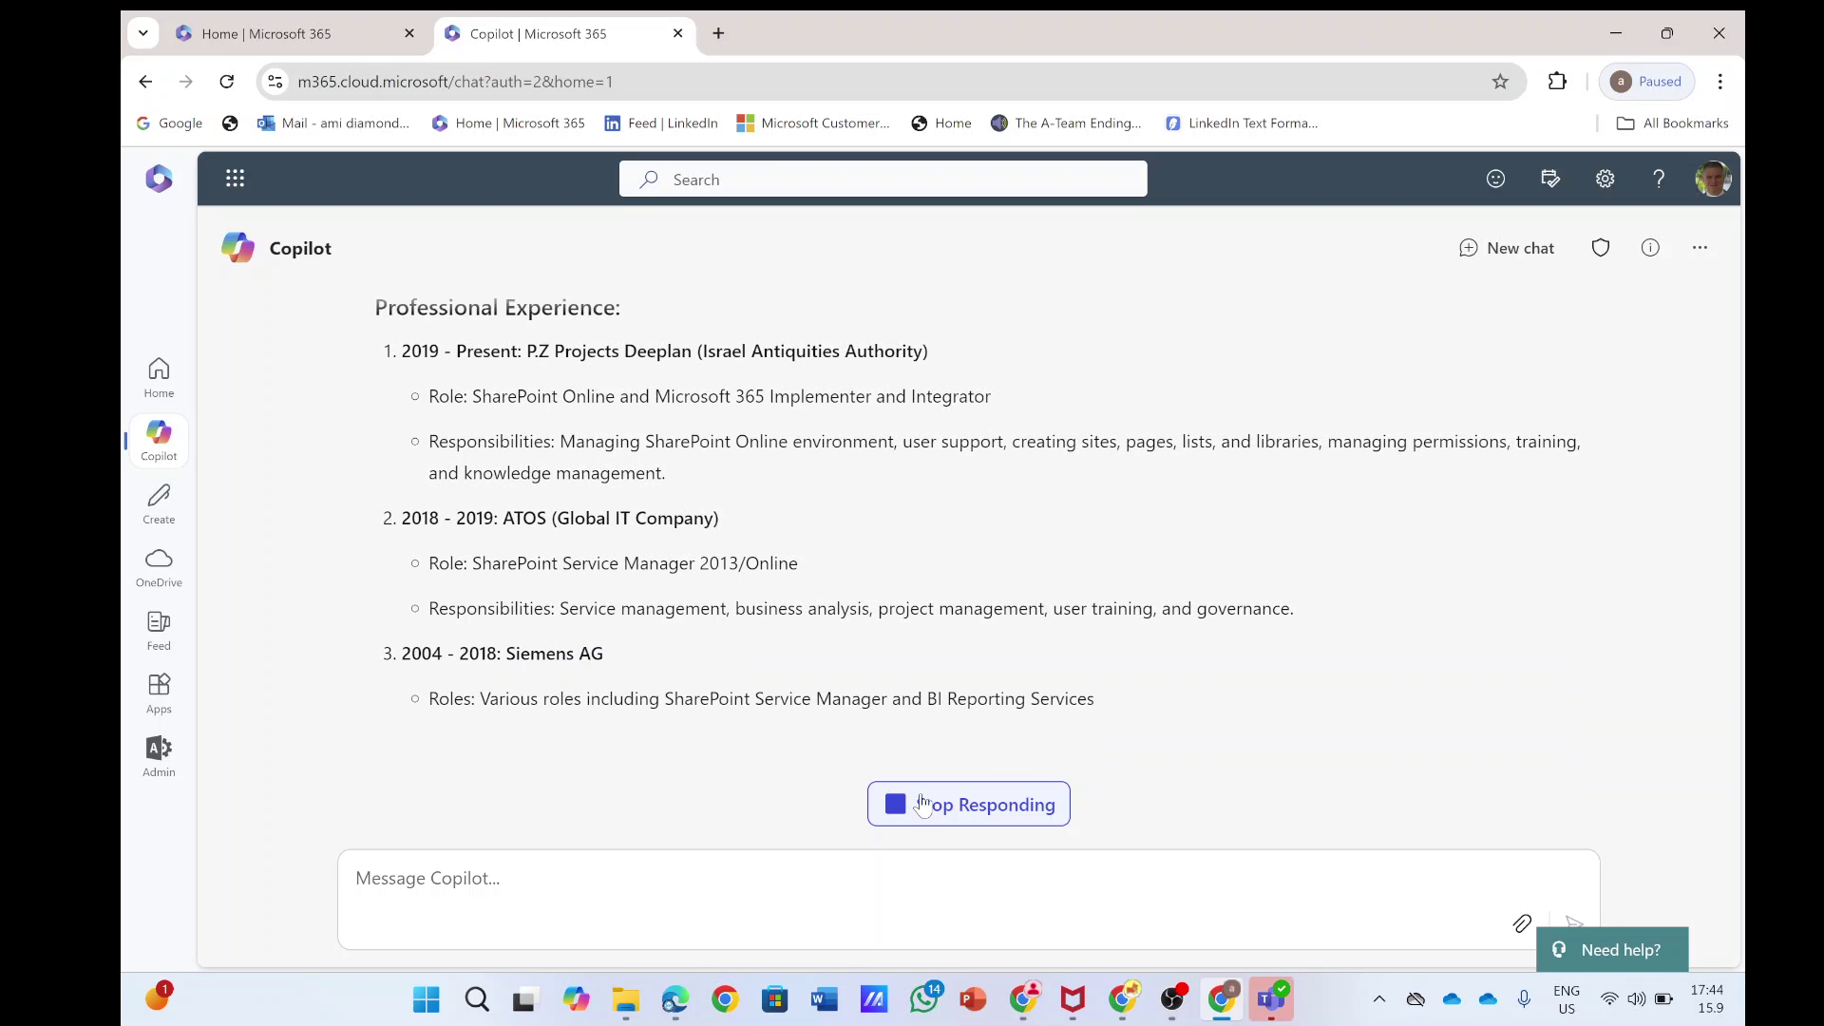
Start a new Copilot chat after reading the CV summary
click(1513, 249)
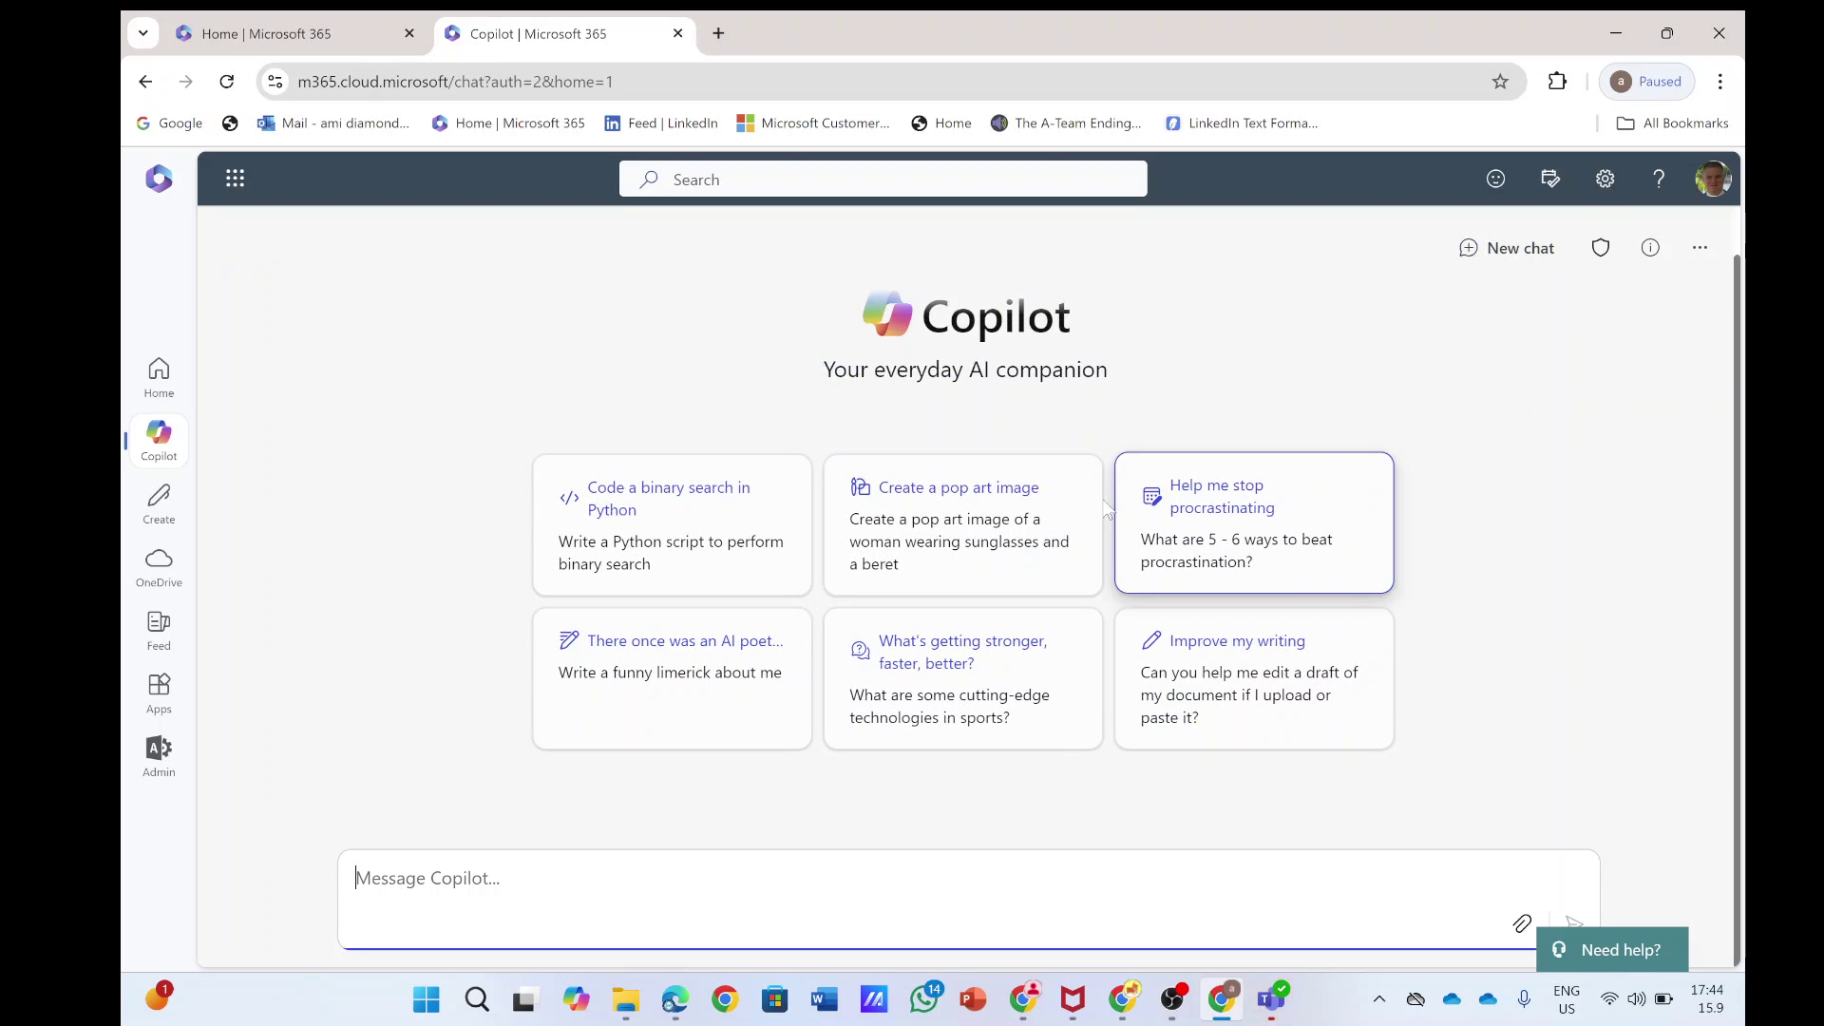
Generate pop art images of a woman in sunglasses and a beret, and preview the first
click(982, 494)
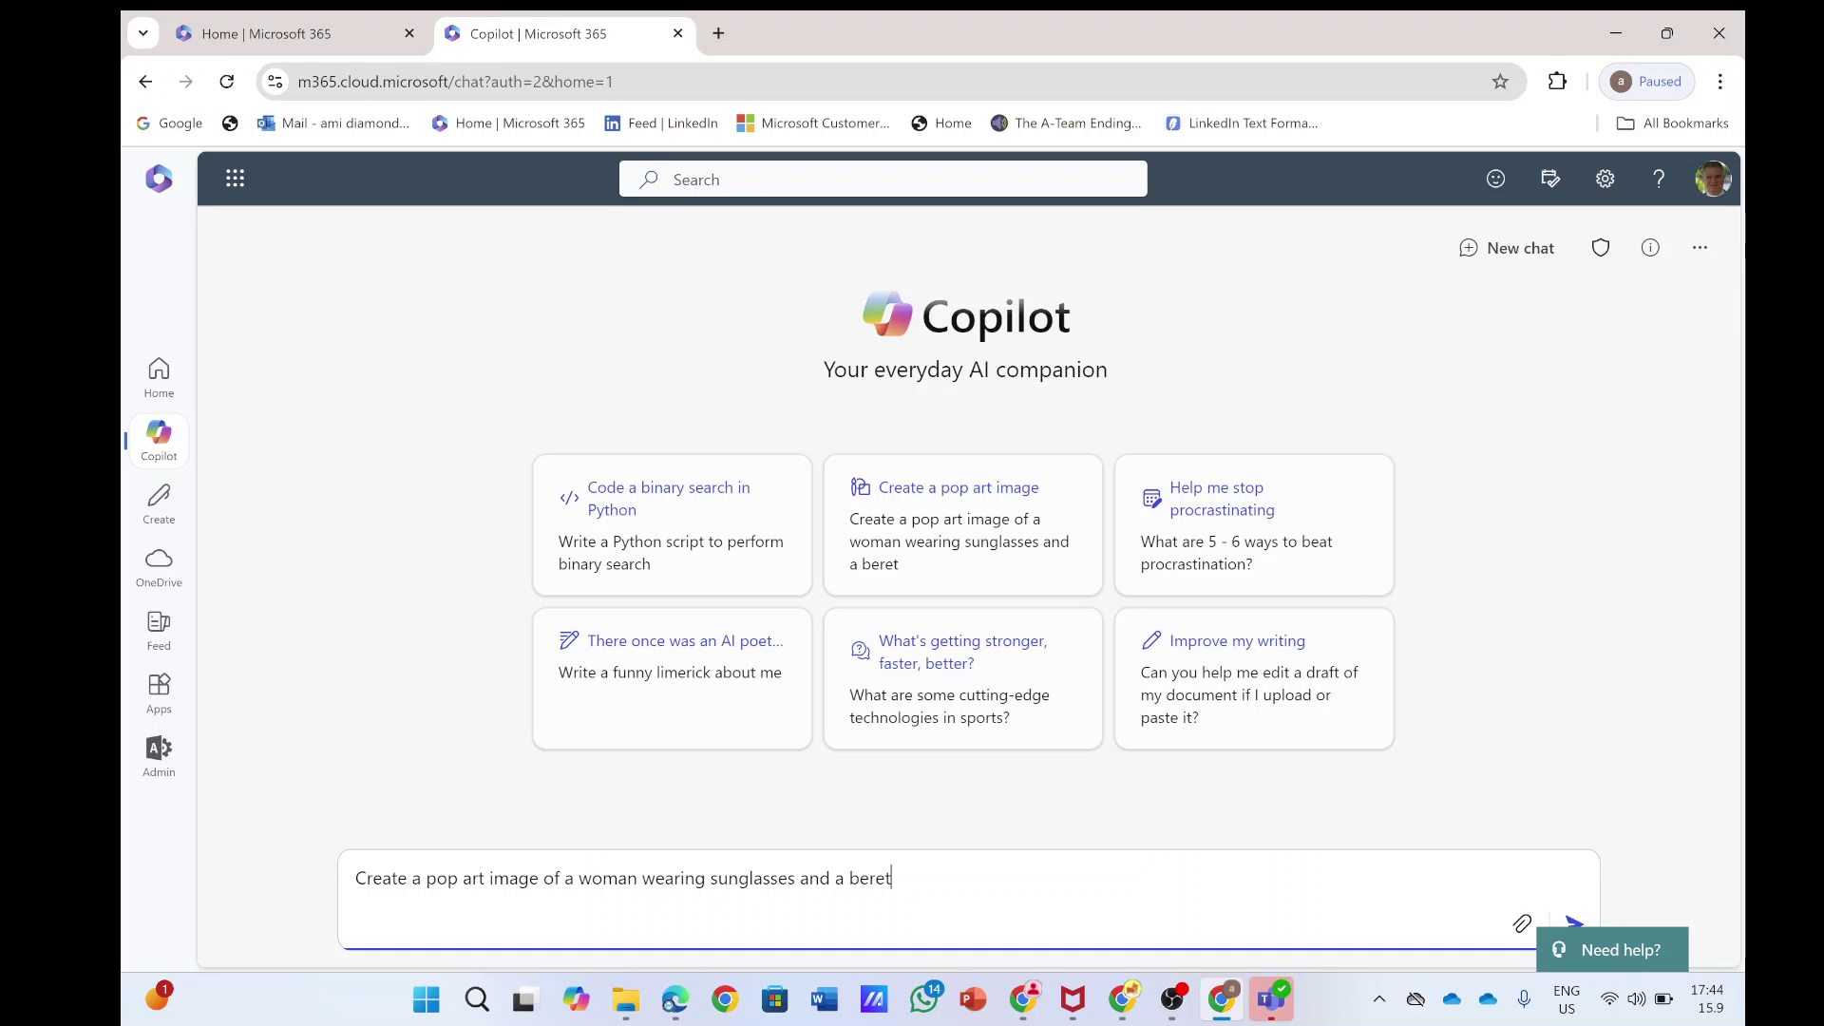
click(1574, 925)
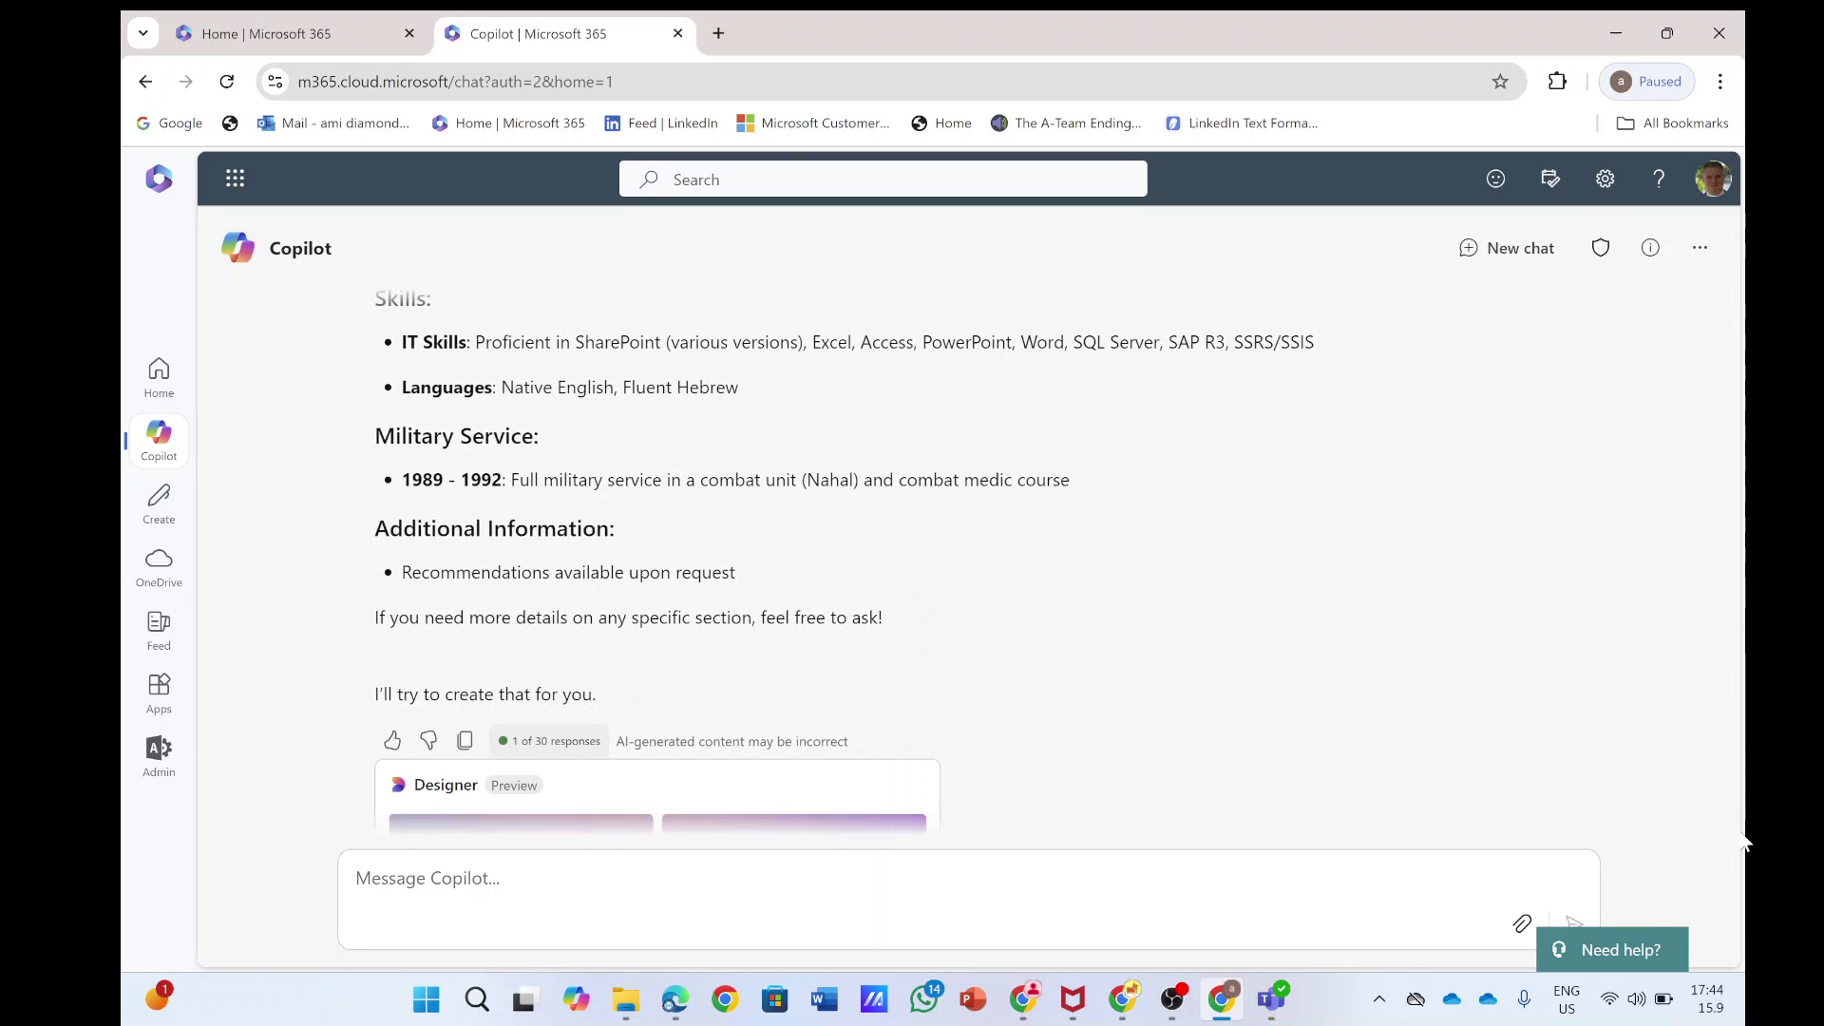
key(ctrl+a)
click(1670, 631)
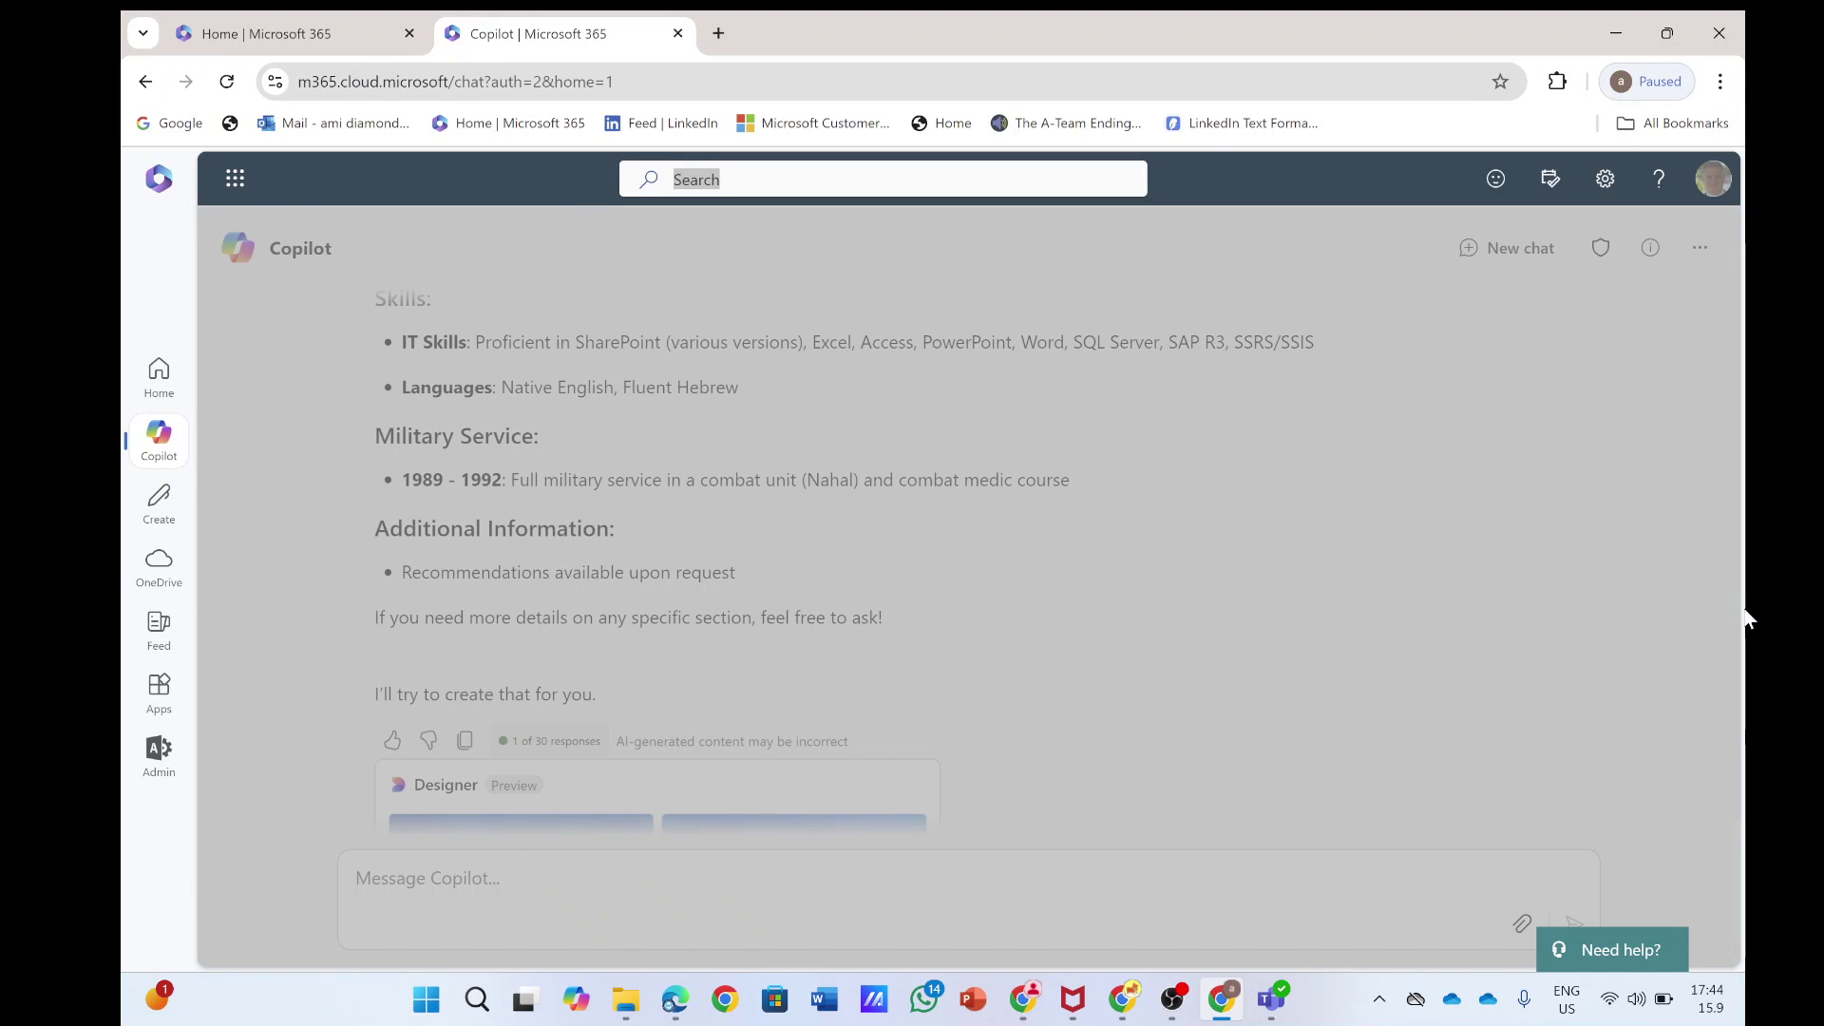
drag(1736, 627, 1745, 428)
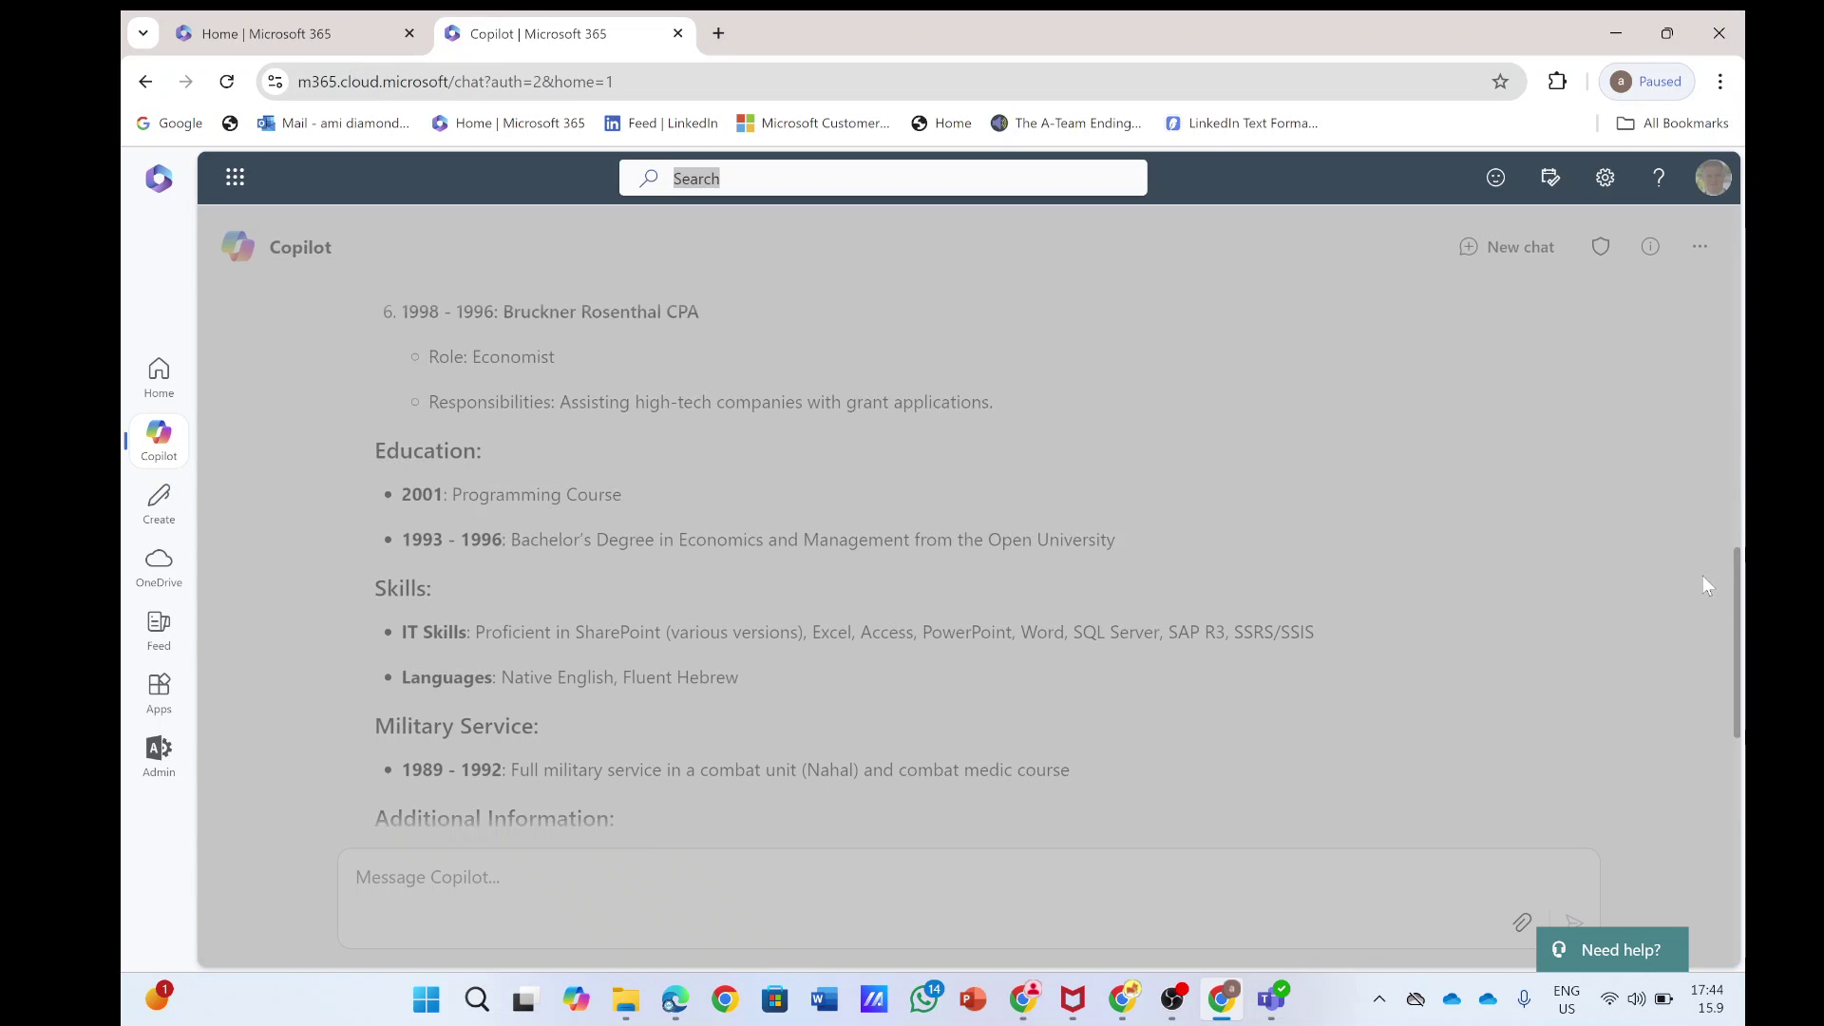
drag(1737, 606, 1737, 855)
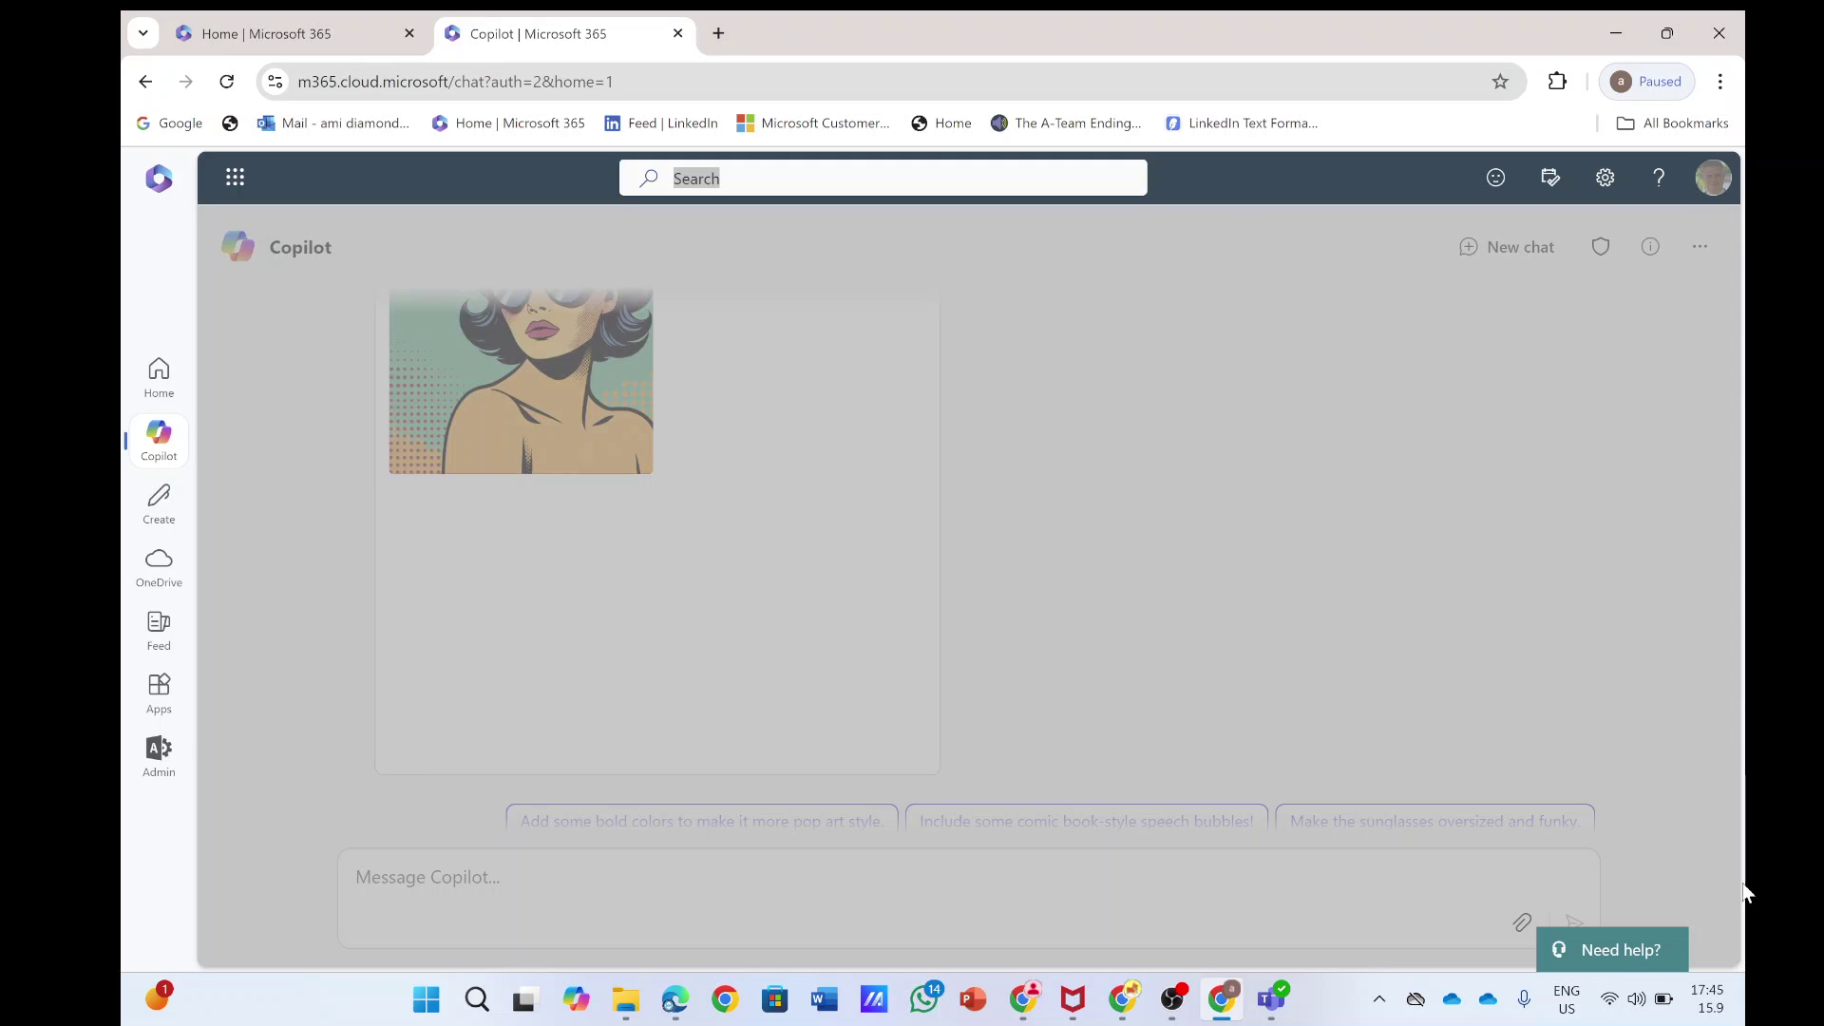
mouse_move(1745, 892)
mouse_down()
mouse_move(1744, 690)
mouse_move(1736, 815)
mouse_up()
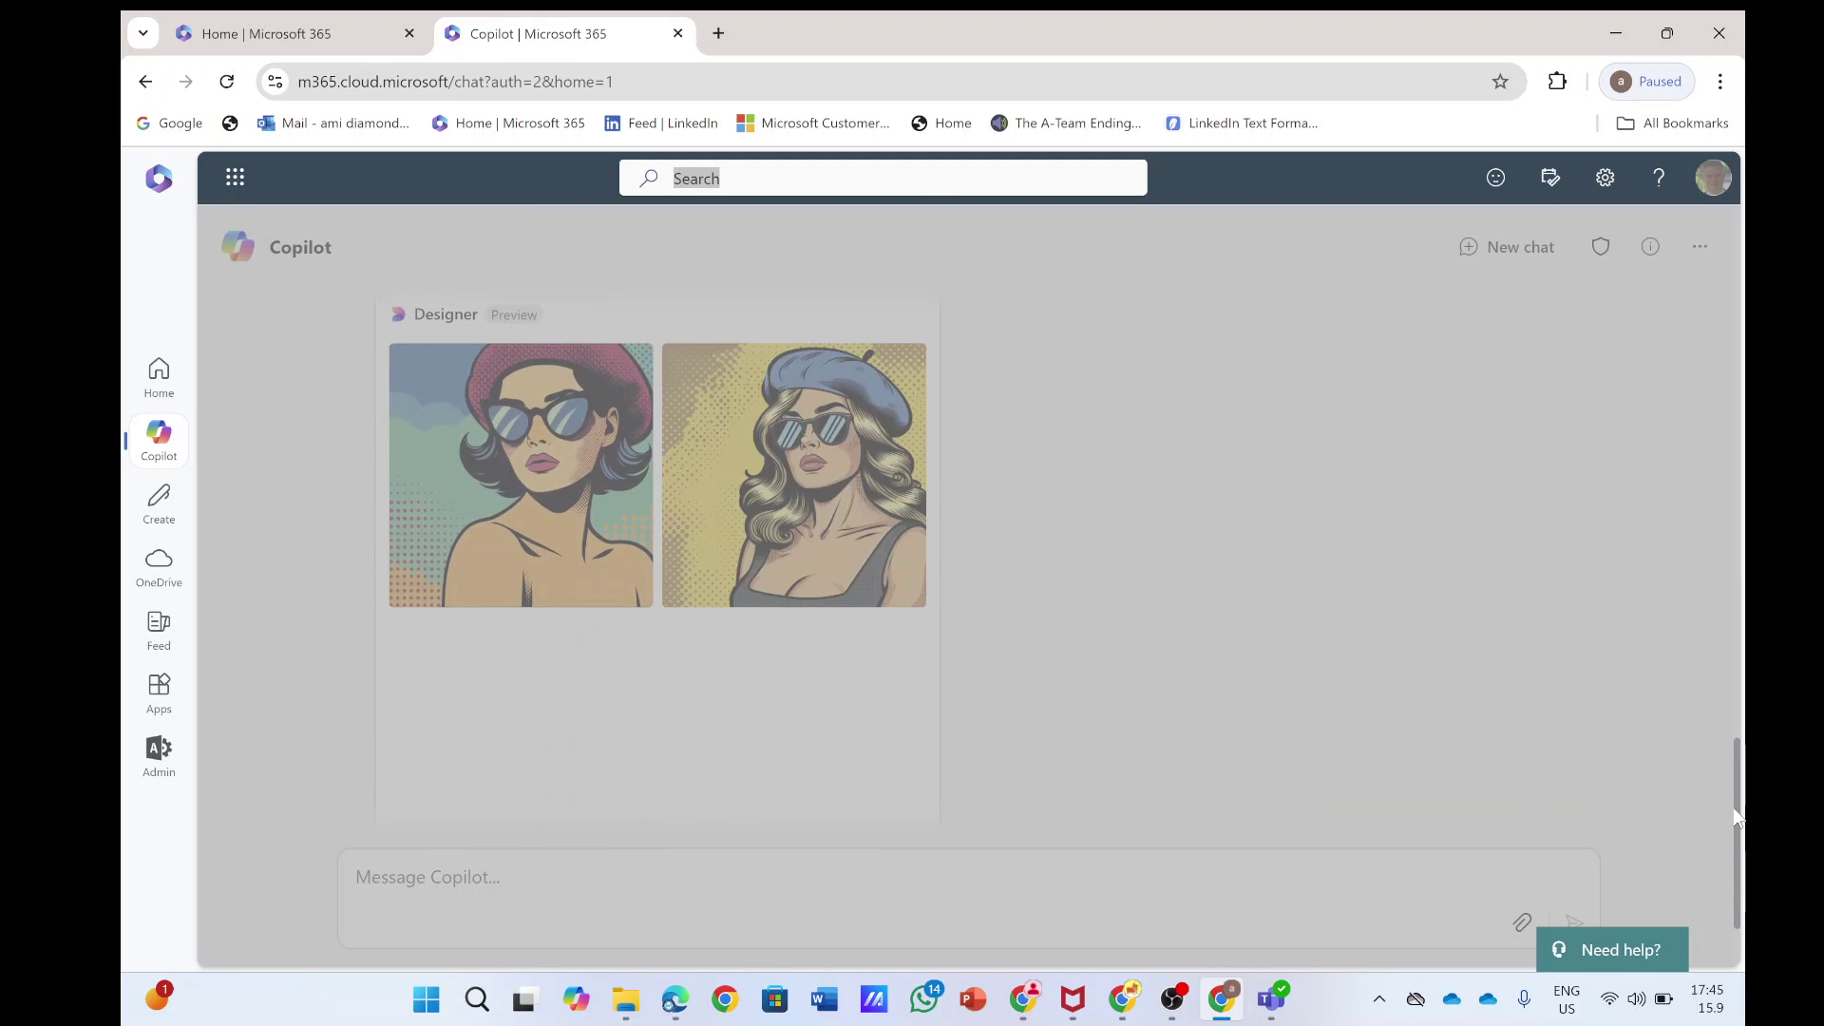
click(526, 469)
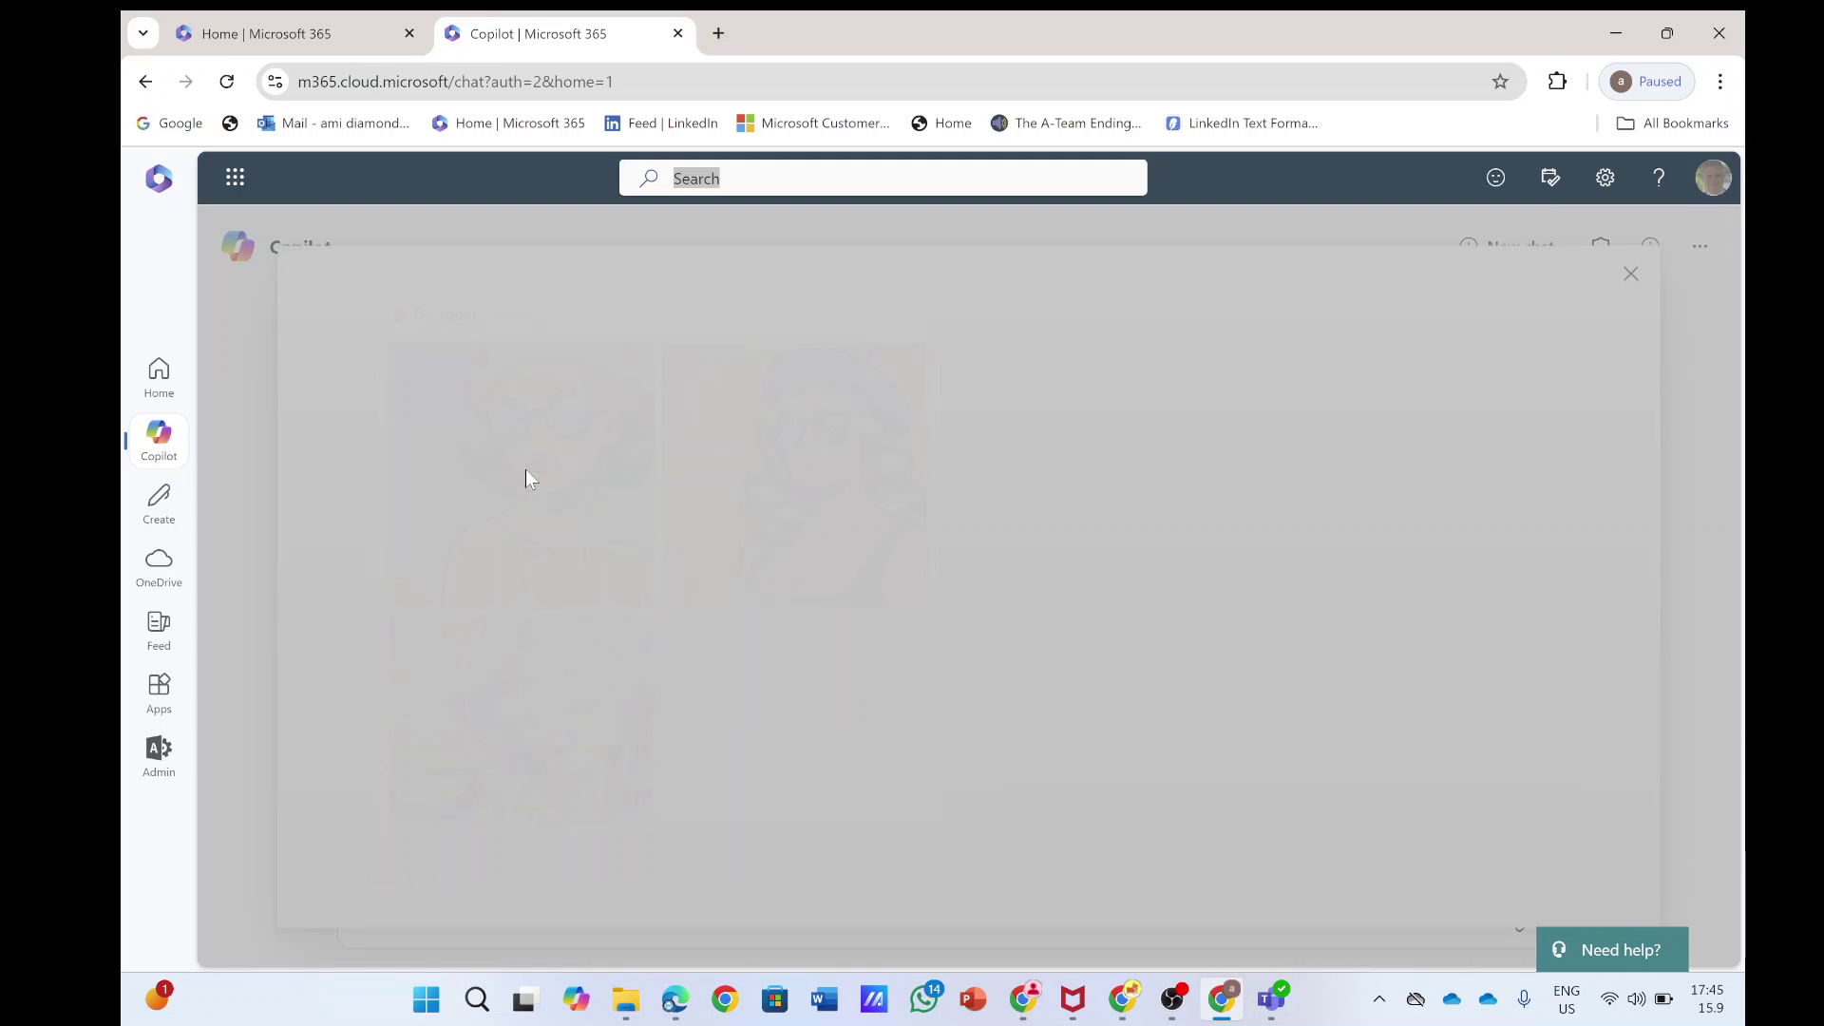
click(1633, 272)
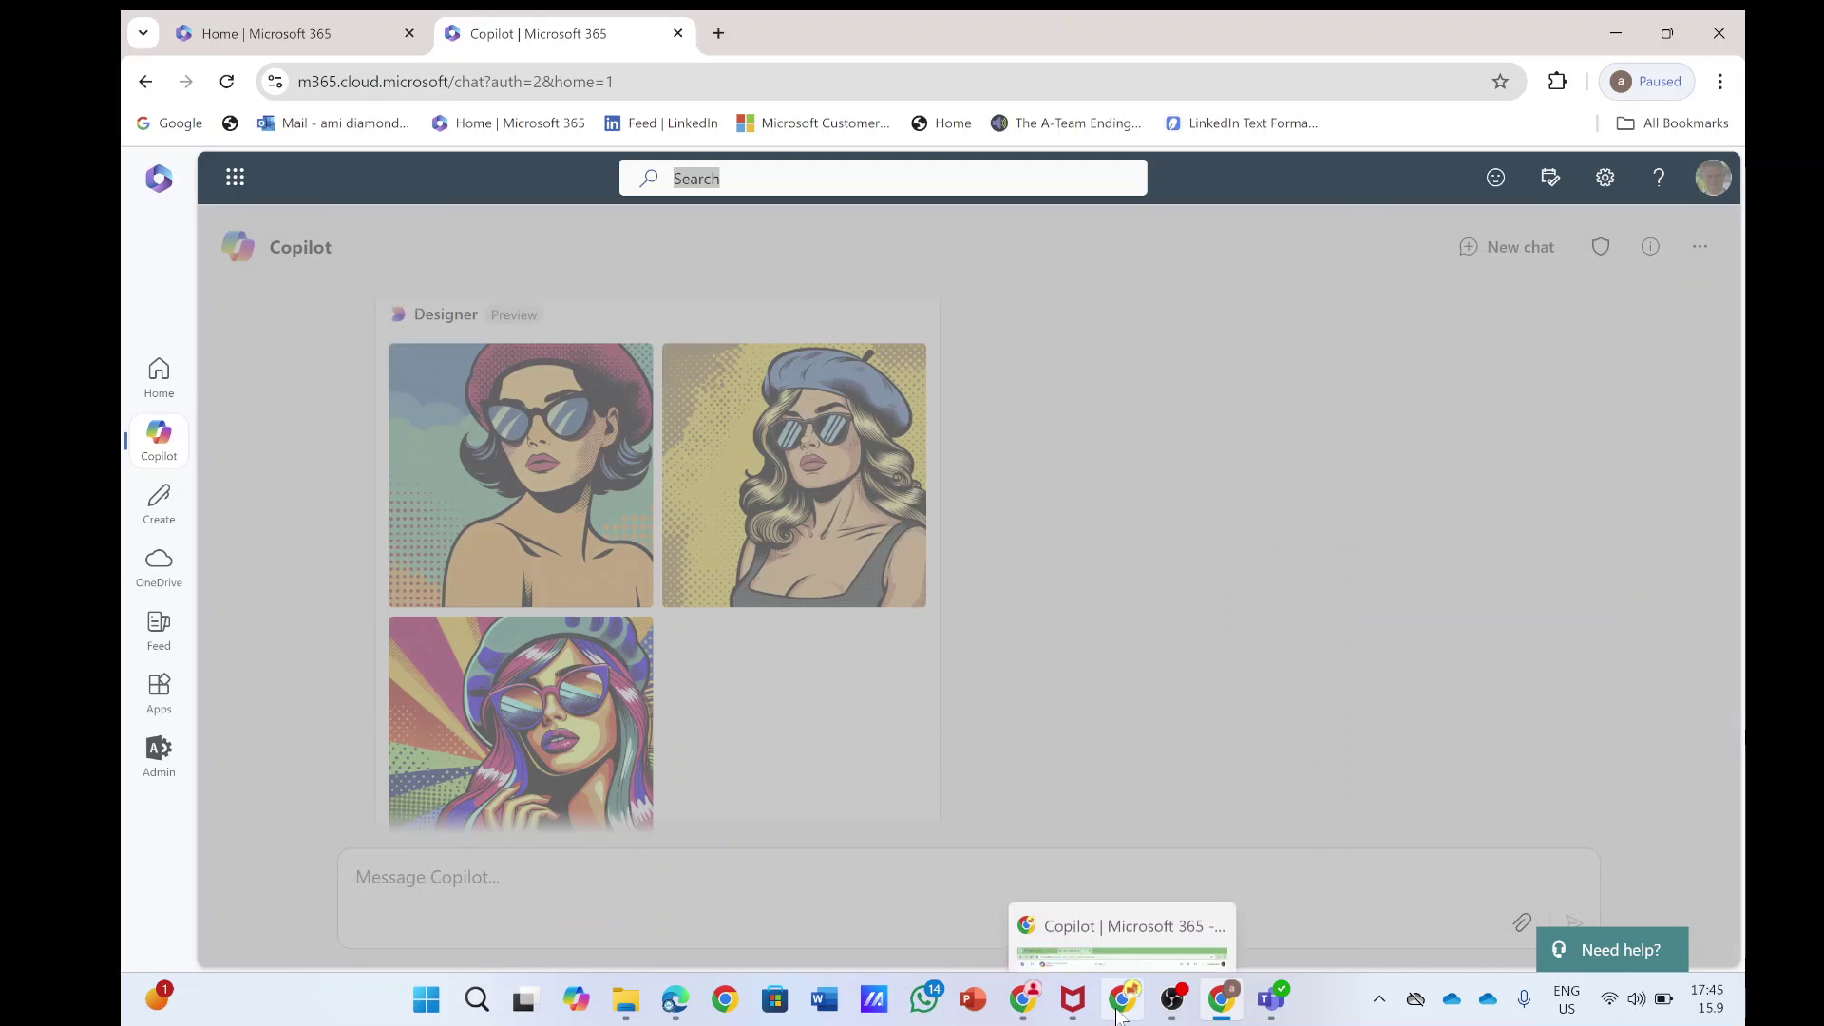
click(1112, 912)
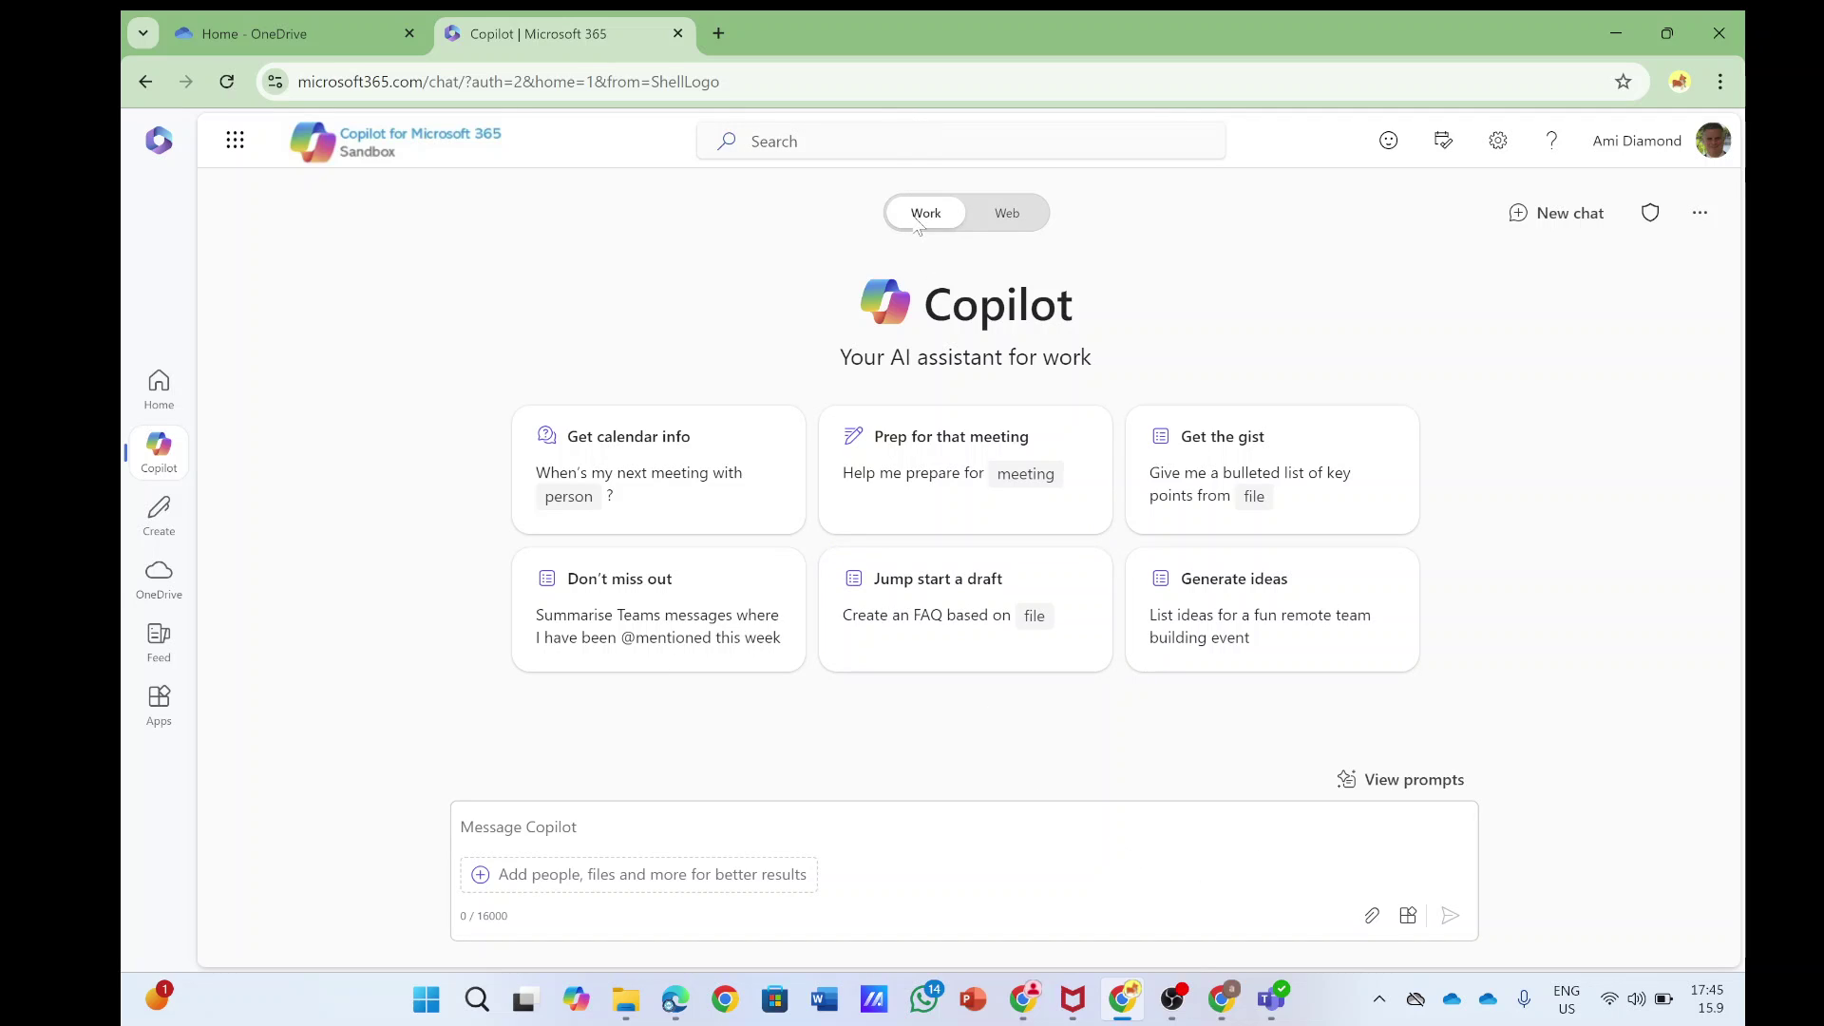
click(1006, 213)
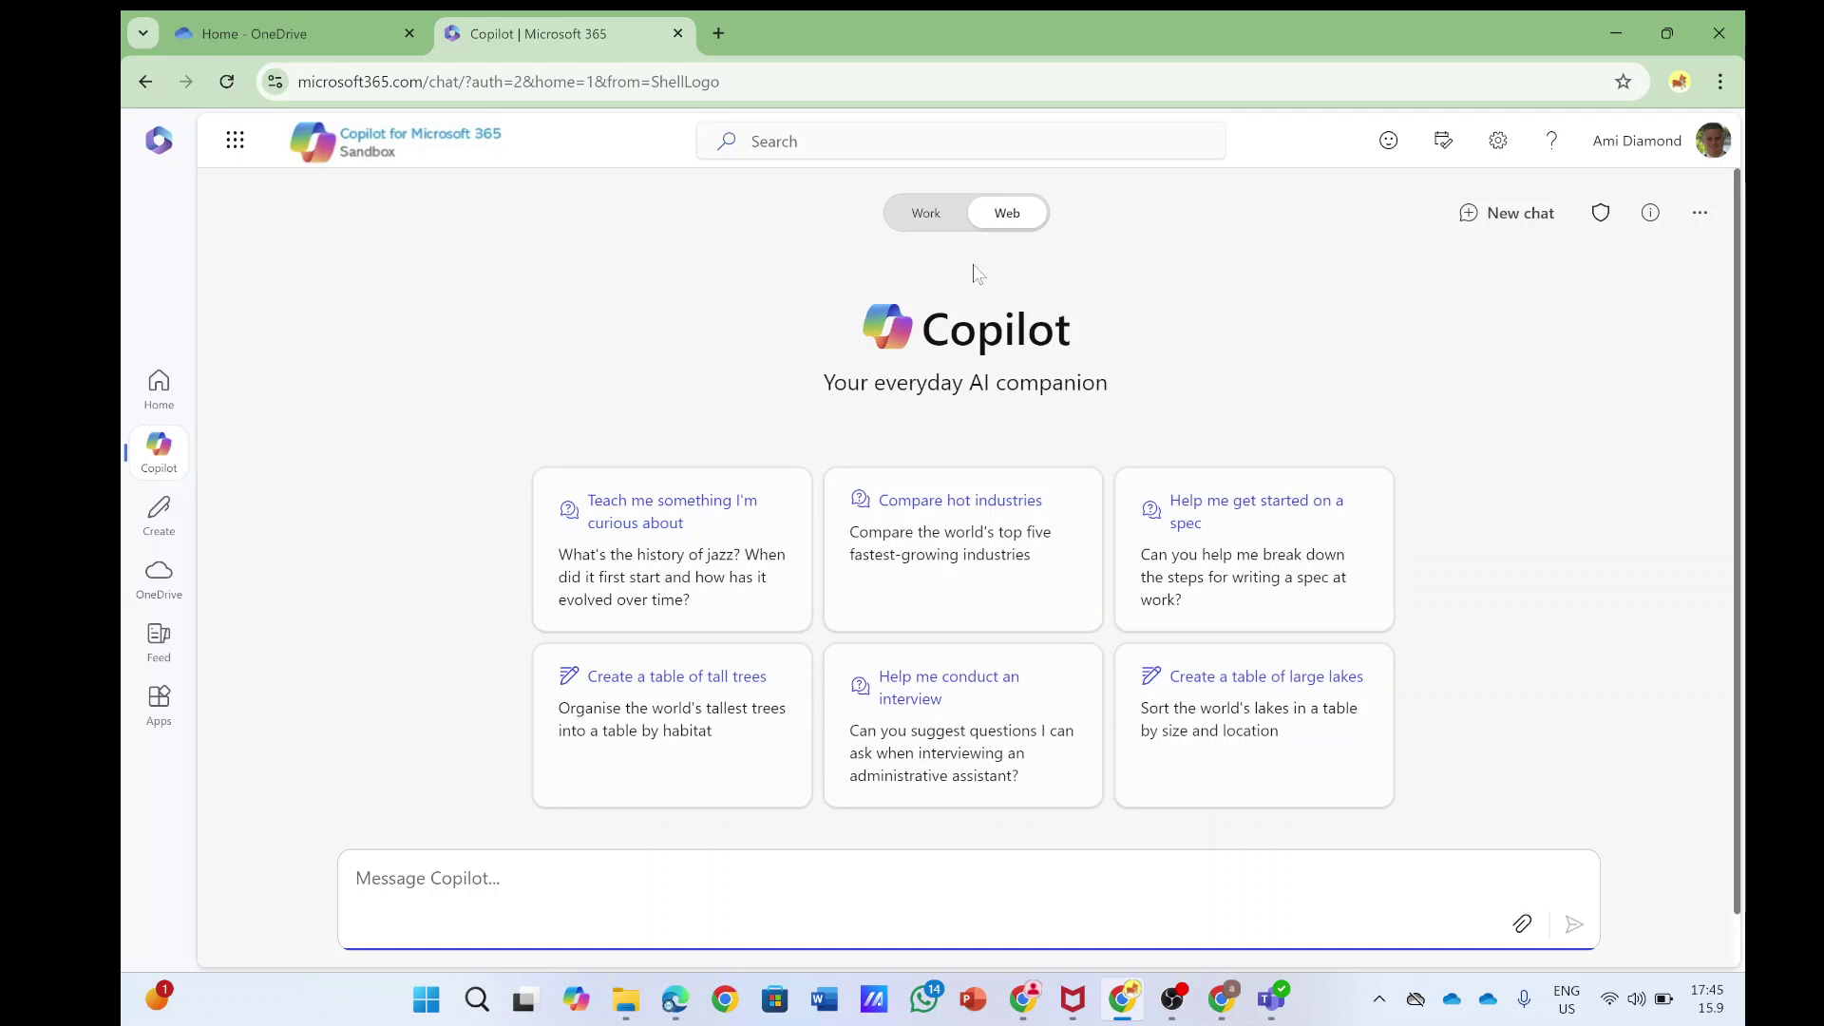
click(926, 213)
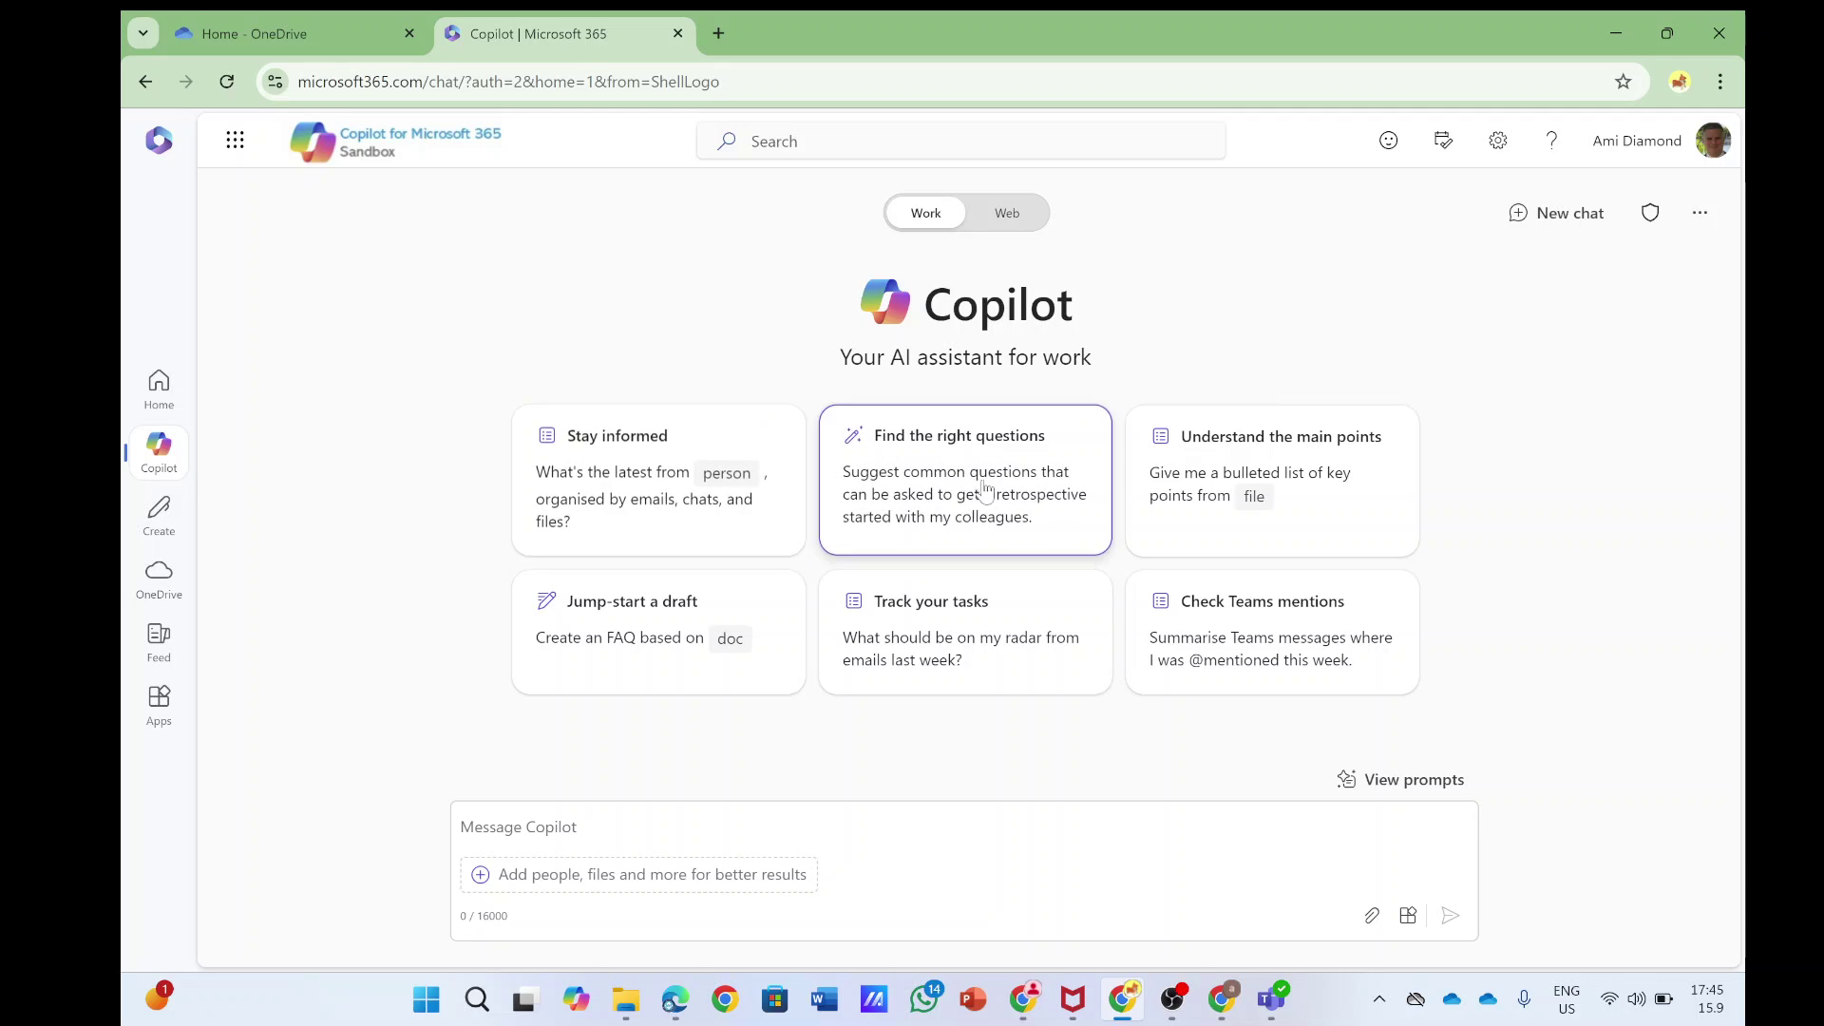
click(1411, 778)
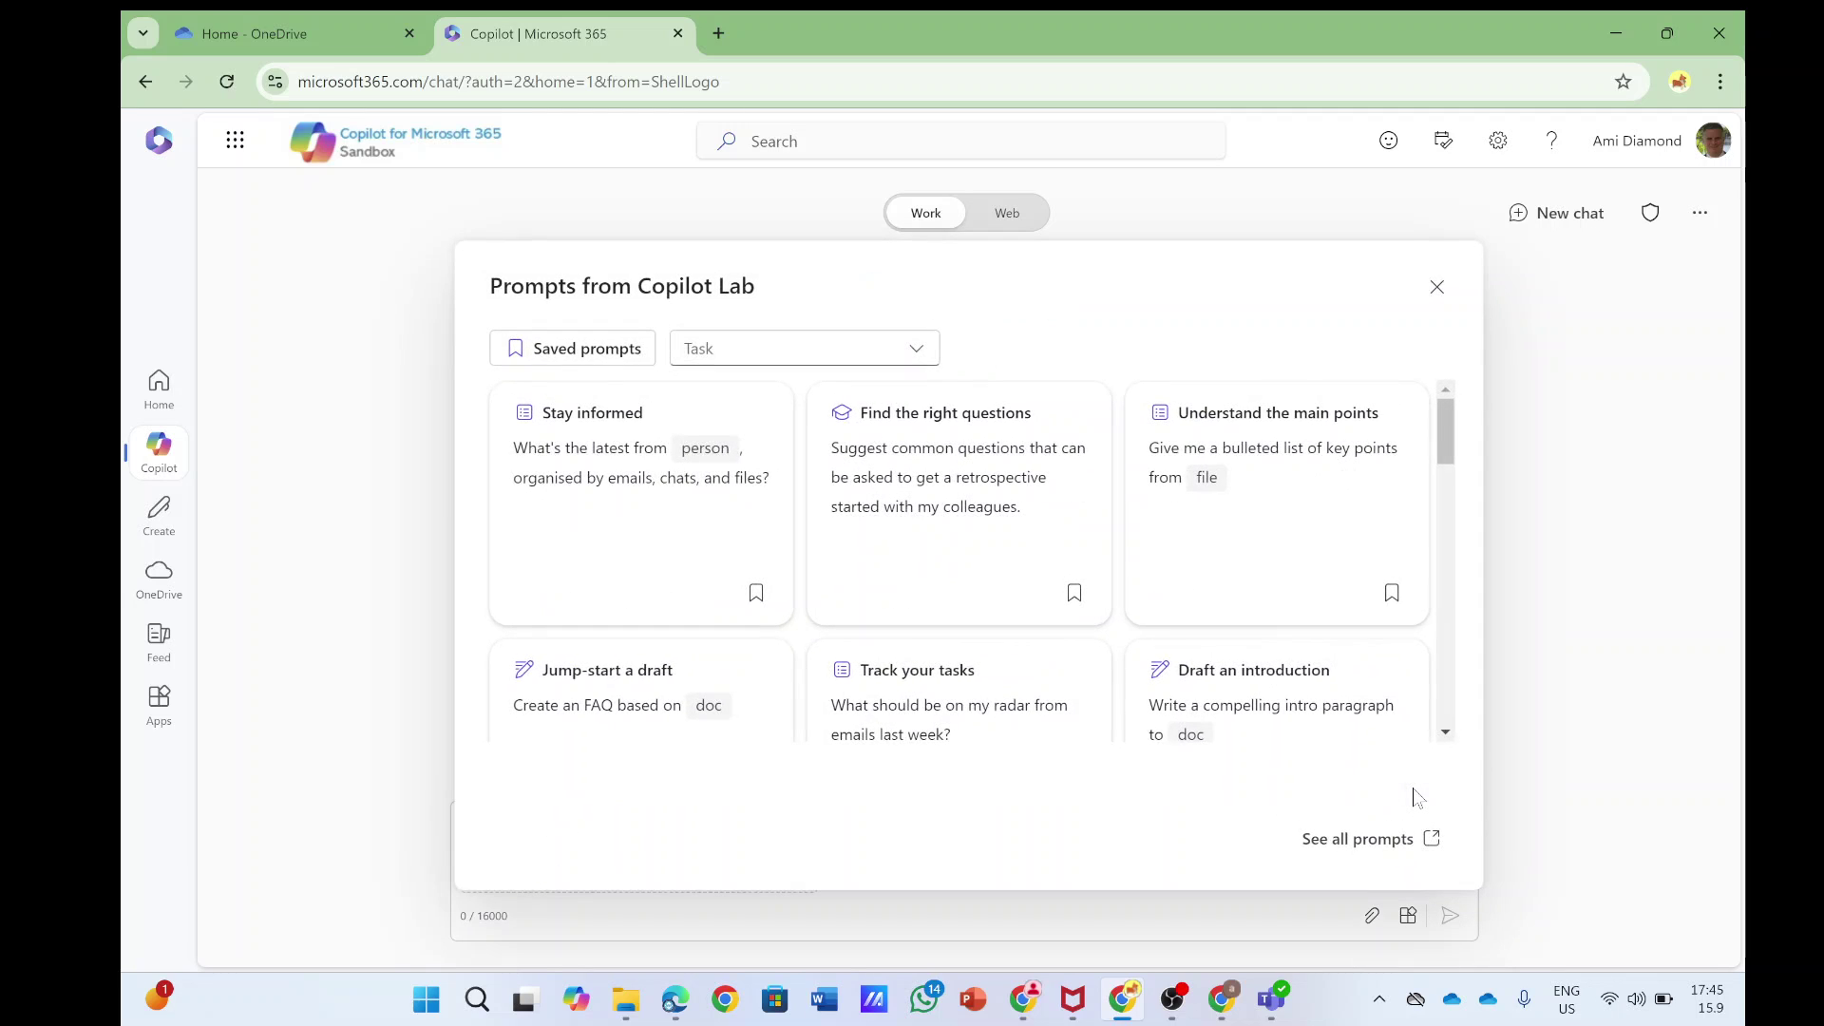
drag(1442, 427, 1442, 719)
click(918, 349)
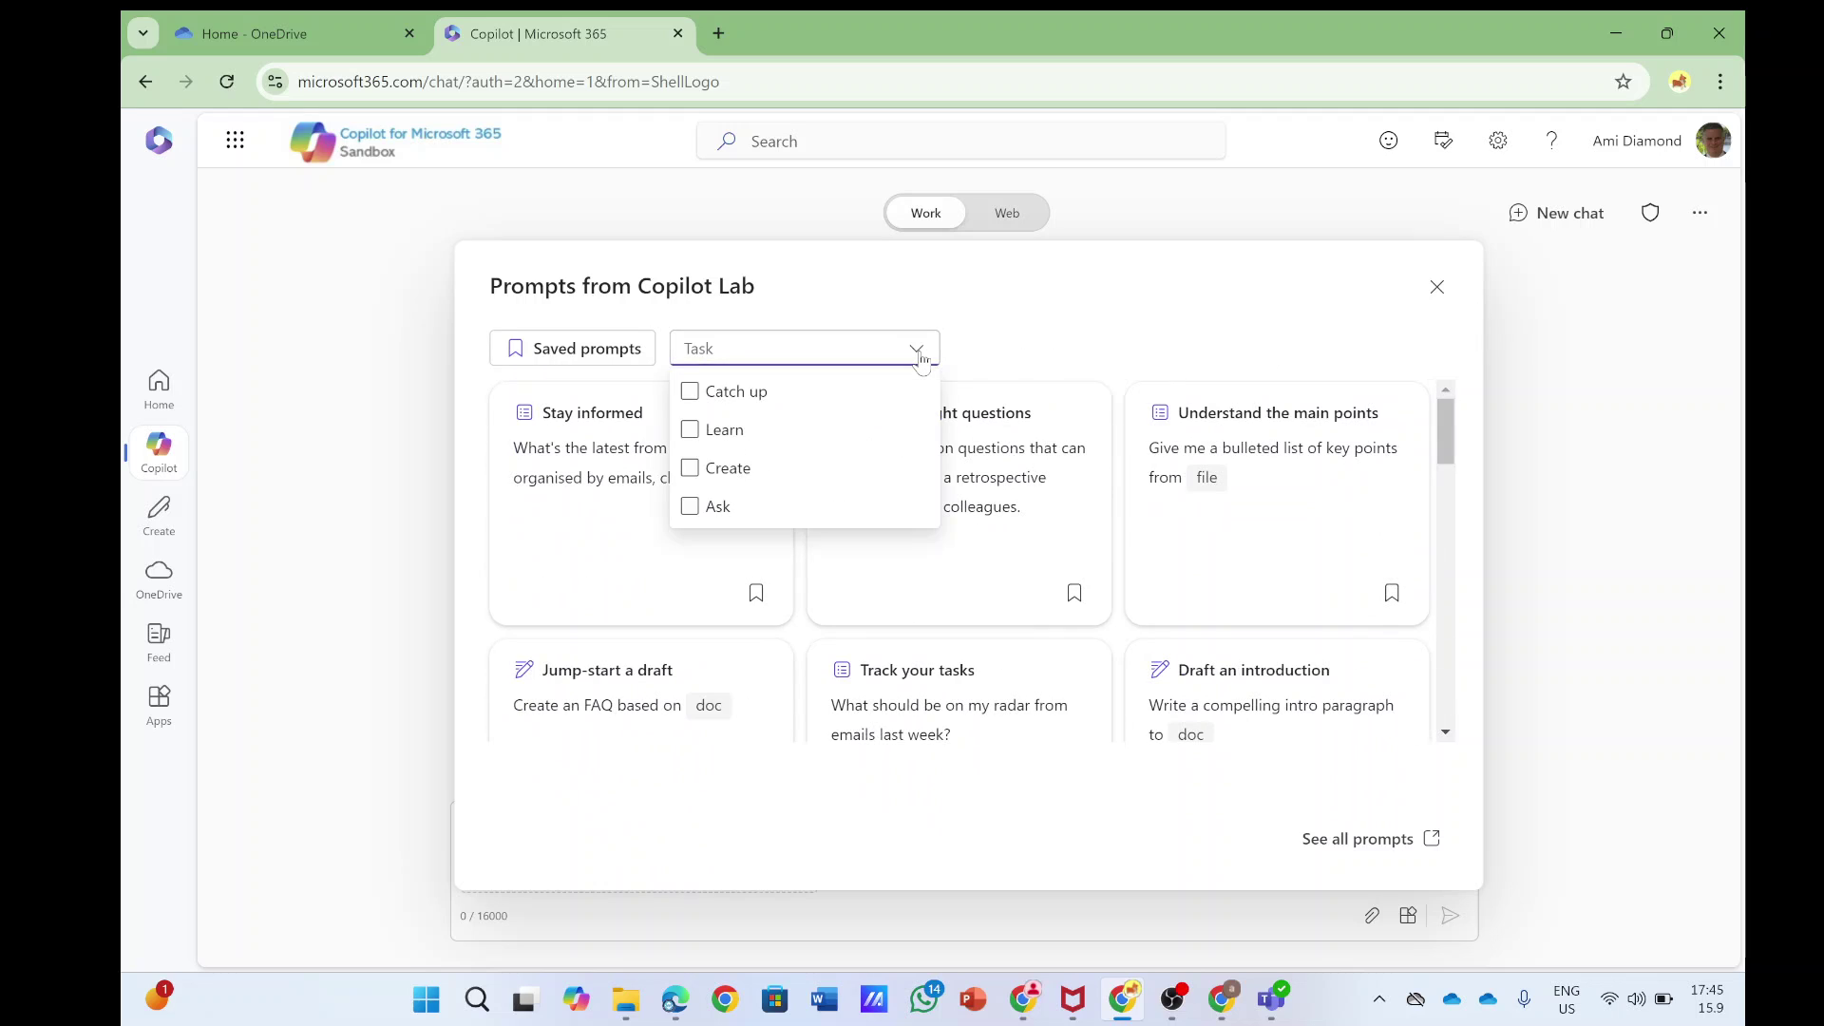
click(1439, 290)
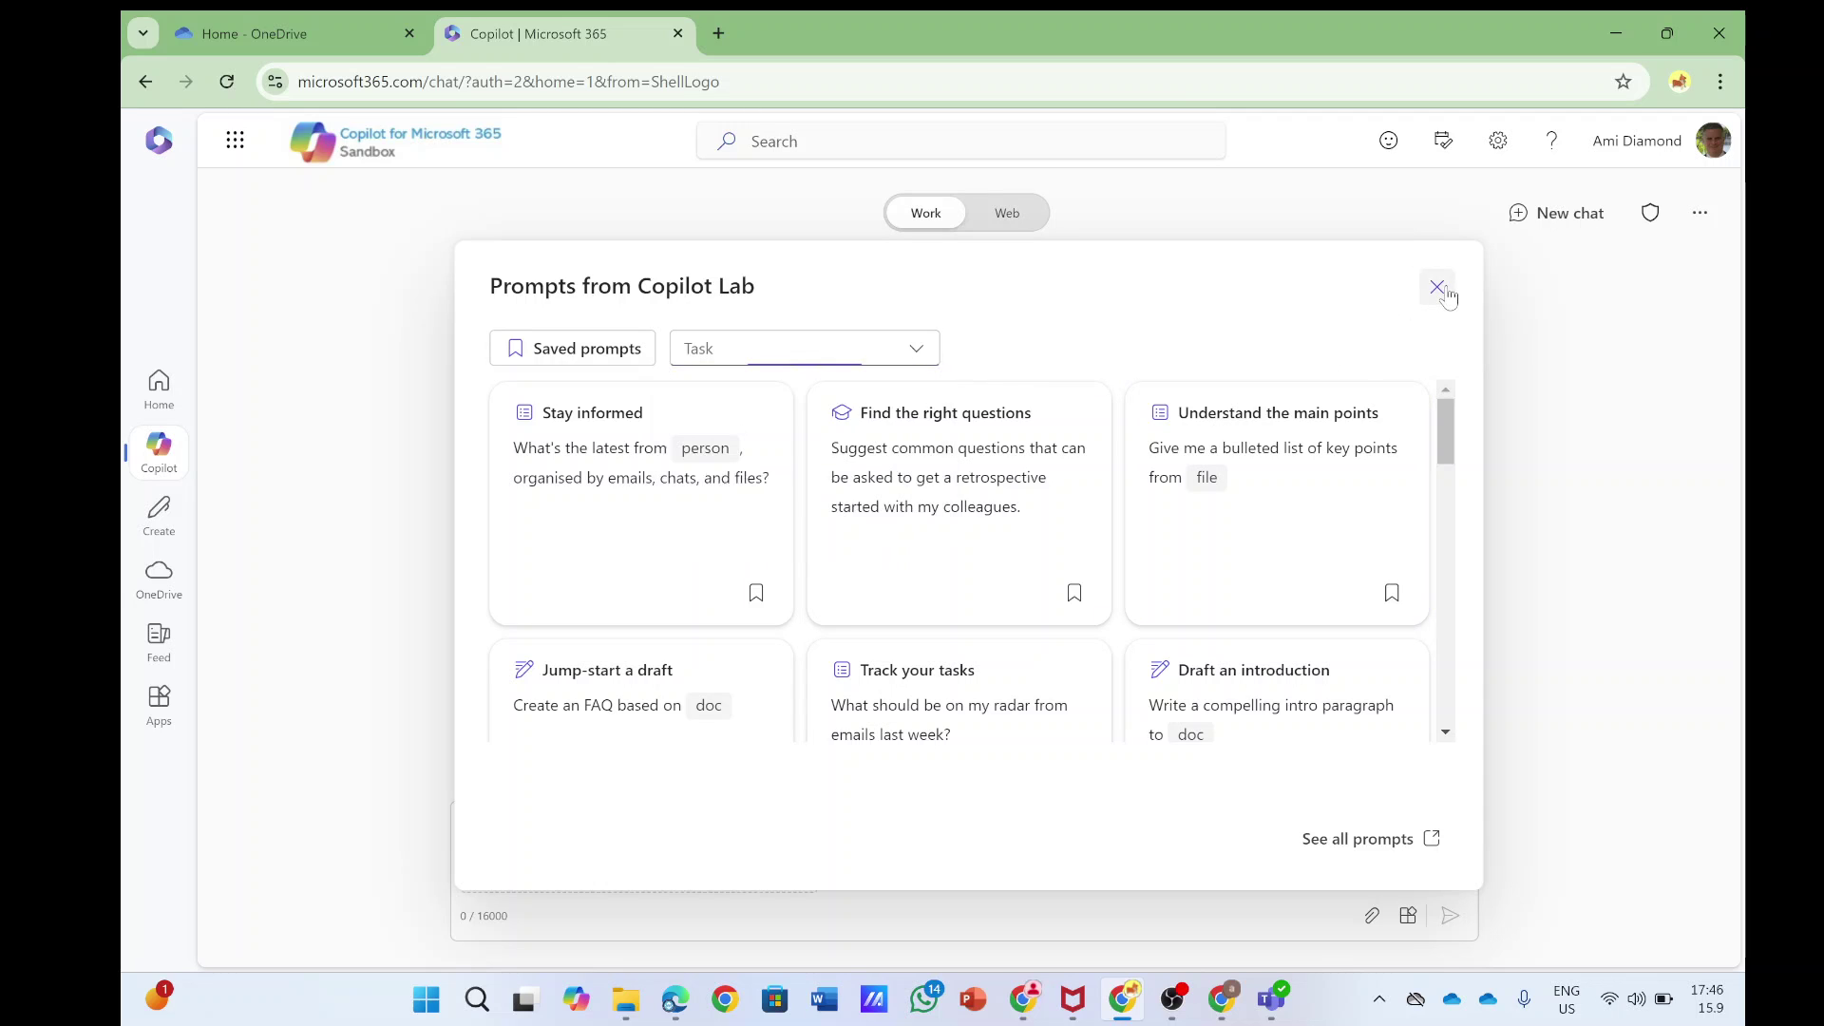